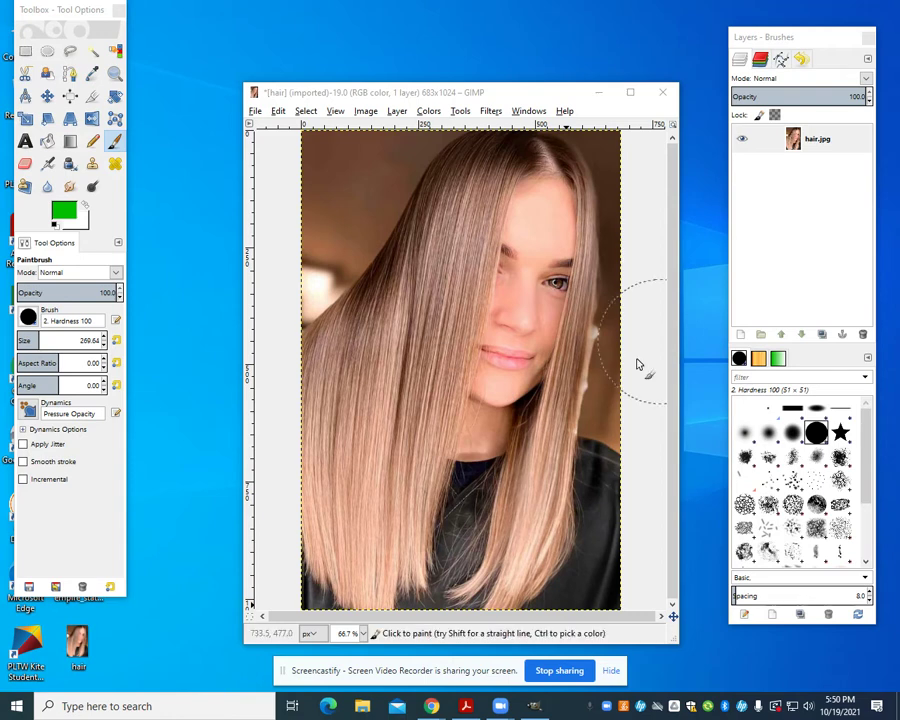
- Lower the paintbrush size from 269.64 to about 110
{"action": "left_click", "coordinate": [30, 341]}
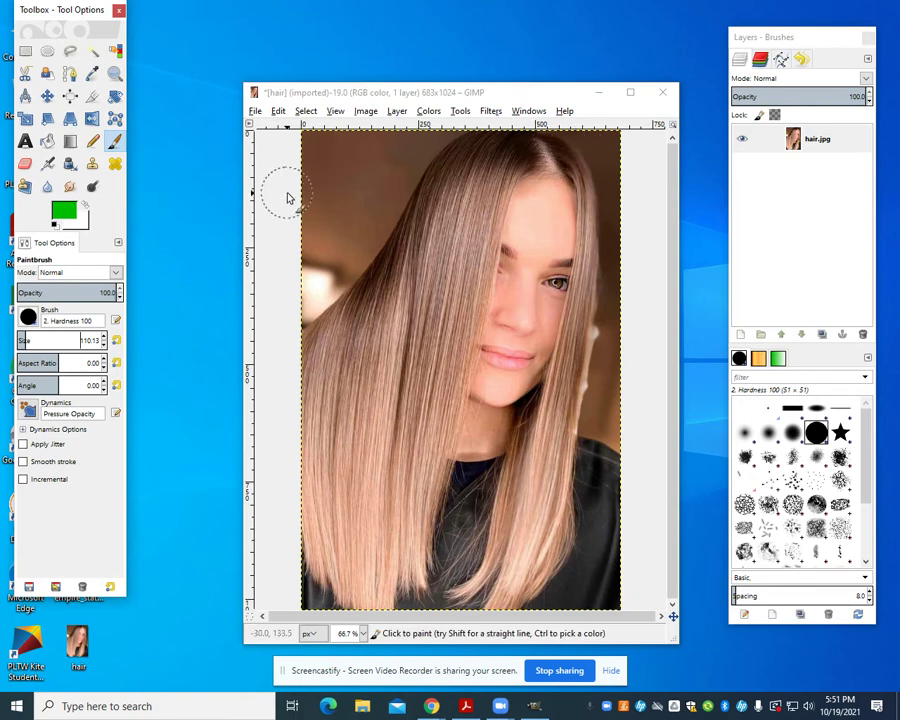
- With the Paths tool, place anchors across the top of the hair and down its right edge to the tip
{"action": "left_click", "coordinate": [69, 73]}
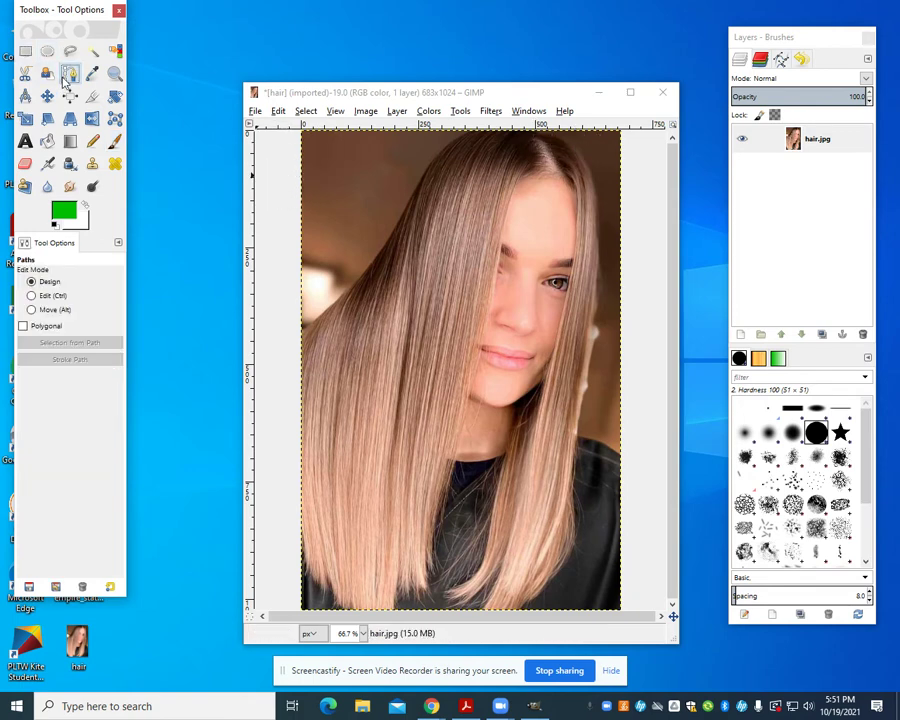
{"action": "left_click", "coordinate": [401, 211]}
{"action": "left_click", "coordinate": [427, 162]}
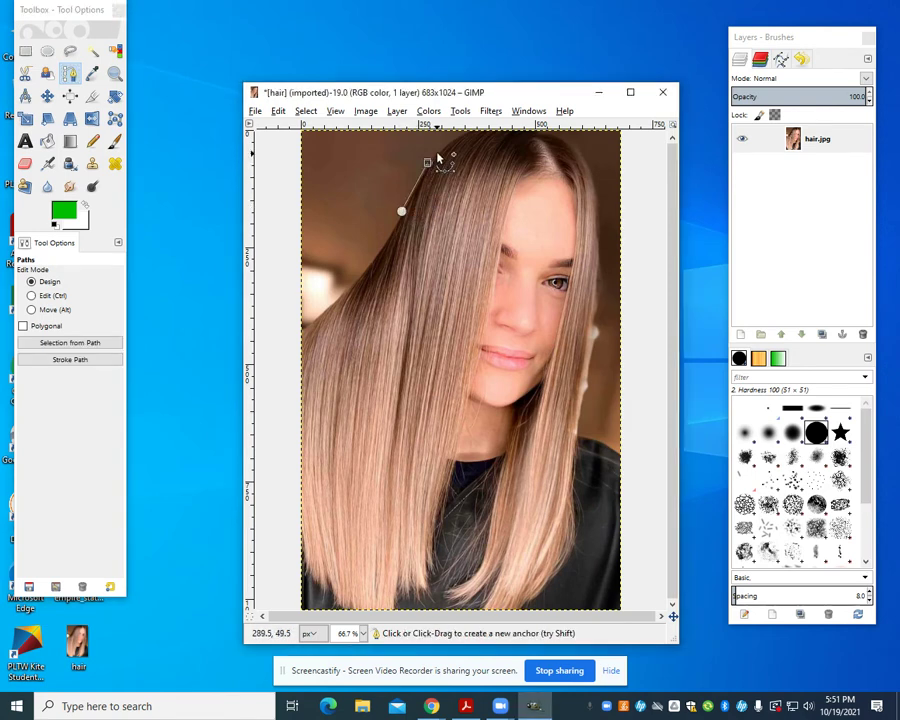
{"action": "left_click", "coordinate": [560, 140]}
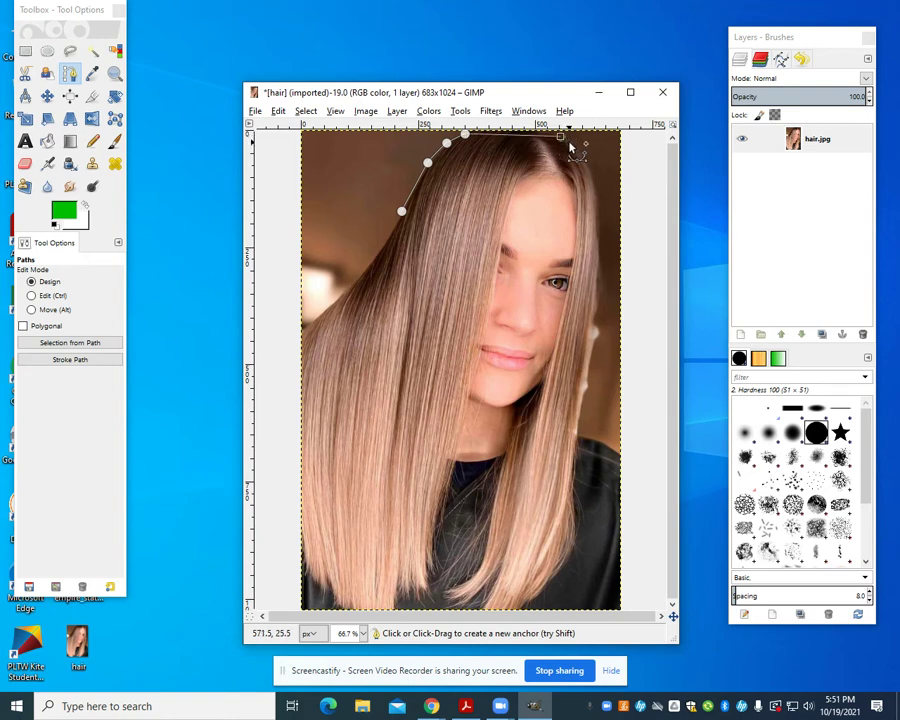
{"action": "left_click", "coordinate": [576, 143]}
{"action": "left_click", "coordinate": [588, 173]}
{"action": "left_click", "coordinate": [598, 227]}
{"action": "left_click", "coordinate": [593, 322]}
{"action": "left_click", "coordinate": [583, 388]}
{"action": "left_click", "coordinate": [577, 422]}
{"action": "left_click", "coordinate": [570, 494]}
{"action": "left_click", "coordinate": [571, 530]}
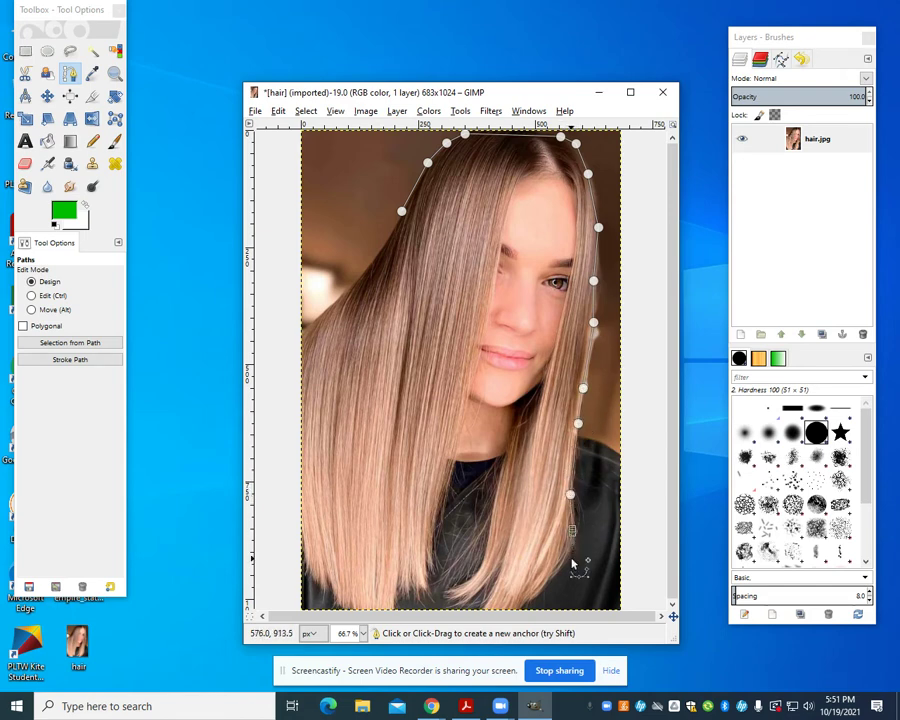
{"action": "left_click", "coordinate": [530, 597]}
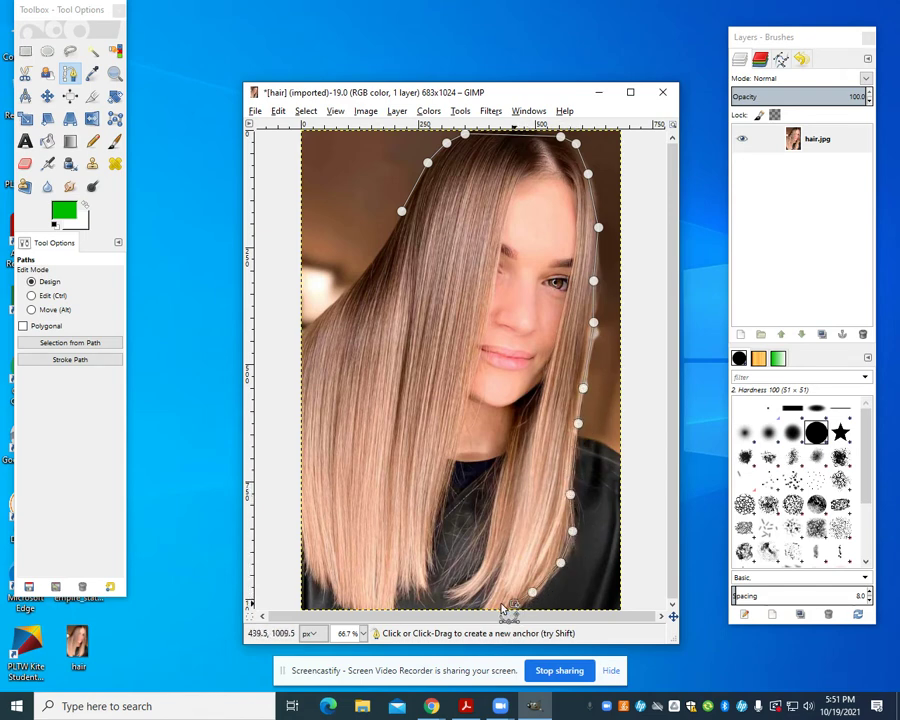
- Trace anchors up the inner edge of the right-hand hair
{"action": "left_click", "coordinate": [487, 602]}
{"action": "left_click", "coordinate": [477, 575]}
{"action": "left_click", "coordinate": [483, 547]}
{"action": "left_click", "coordinate": [499, 473]}
{"action": "left_click", "coordinate": [514, 433]}
{"action": "left_click", "coordinate": [536, 380]}
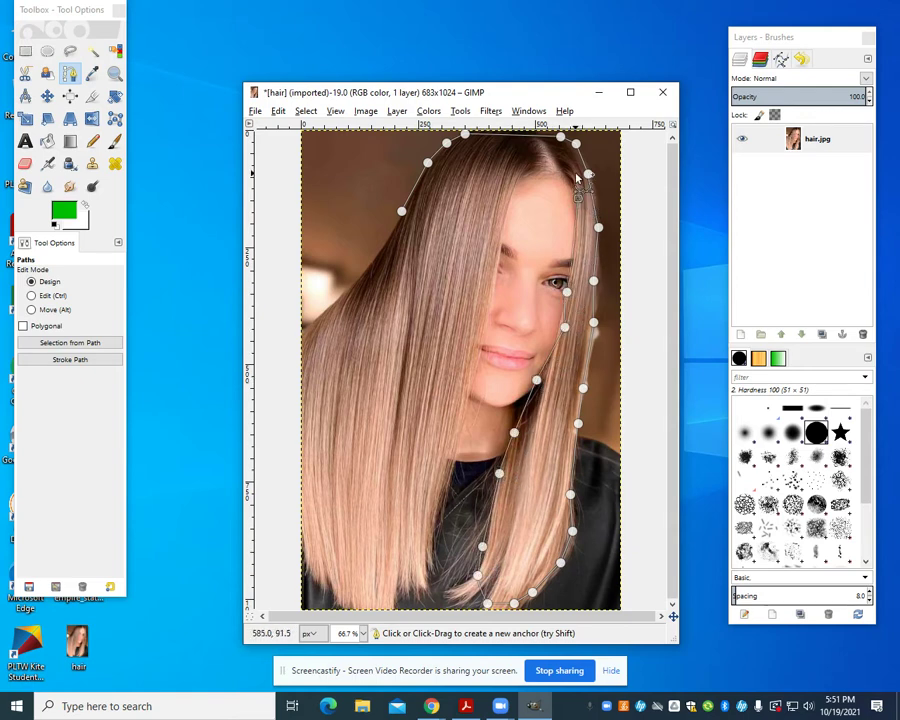
- Outline the left hair along the face, its bottom and the image's left edge, back to the start
{"action": "left_click", "coordinate": [508, 217]}
{"action": "left_click", "coordinate": [497, 250]}
{"action": "left_click", "coordinate": [493, 294]}
{"action": "left_click", "coordinate": [484, 333]}
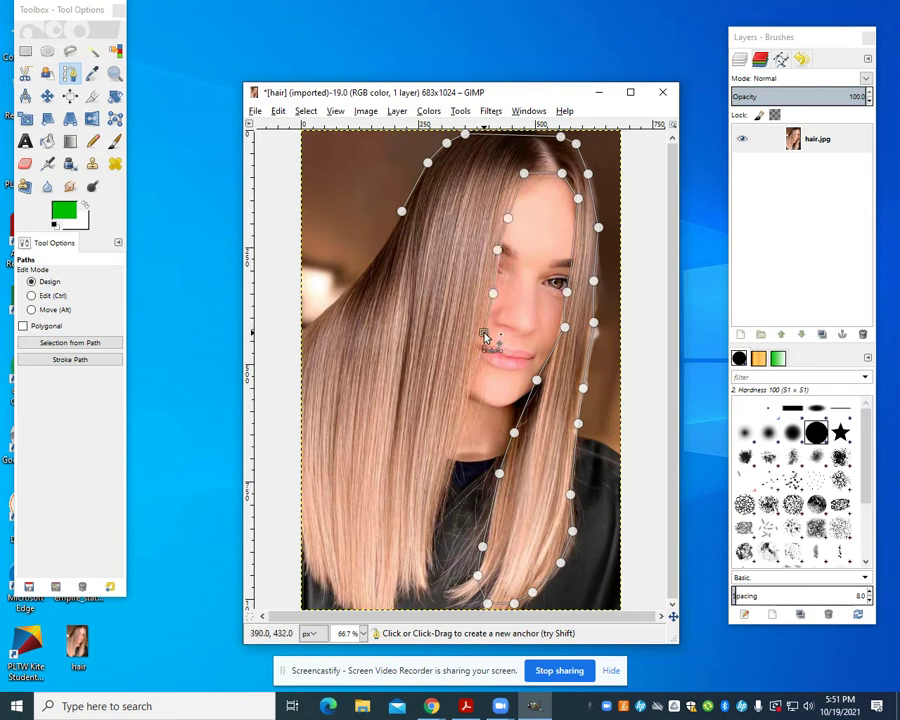
{"action": "left_click", "coordinate": [465, 407]}
{"action": "left_click", "coordinate": [450, 476]}
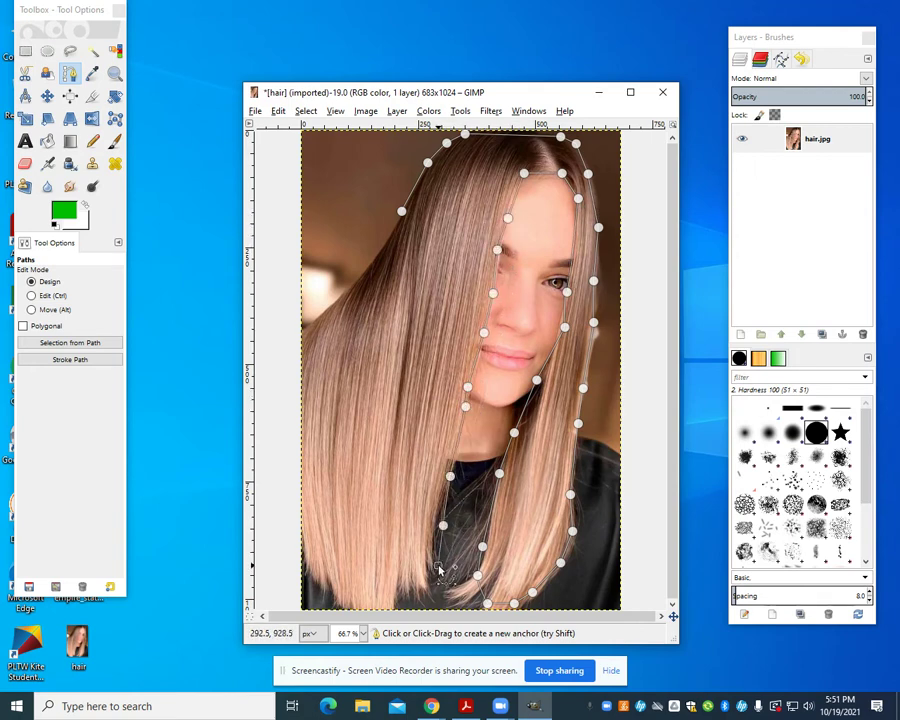
{"action": "left_click", "coordinate": [382, 603]}
{"action": "left_click", "coordinate": [311, 586]}
{"action": "left_click", "coordinate": [302, 564]}
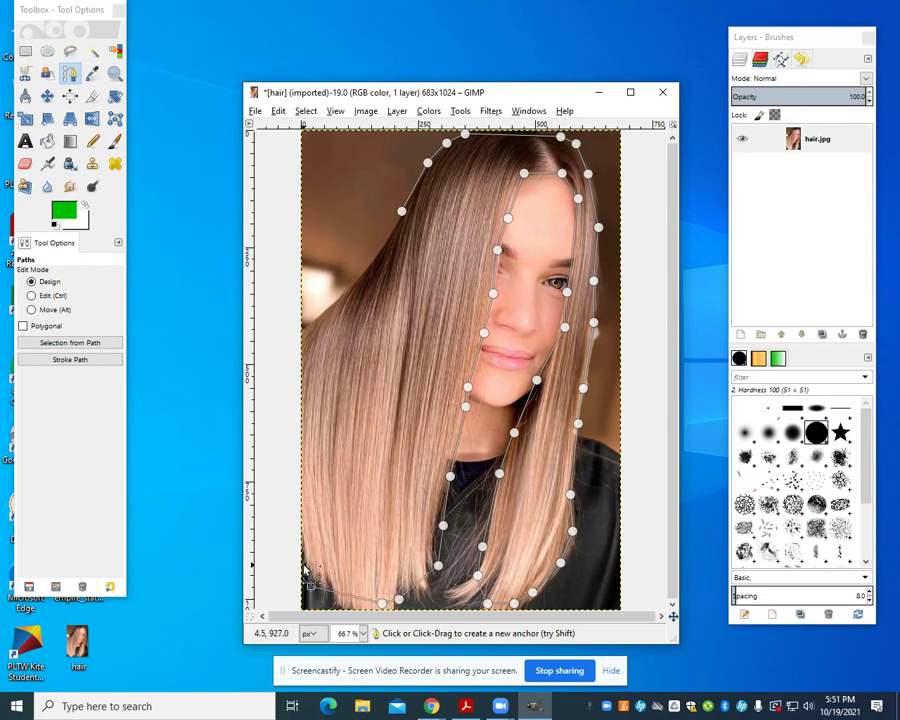
{"action": "left_click", "coordinate": [302, 464]}
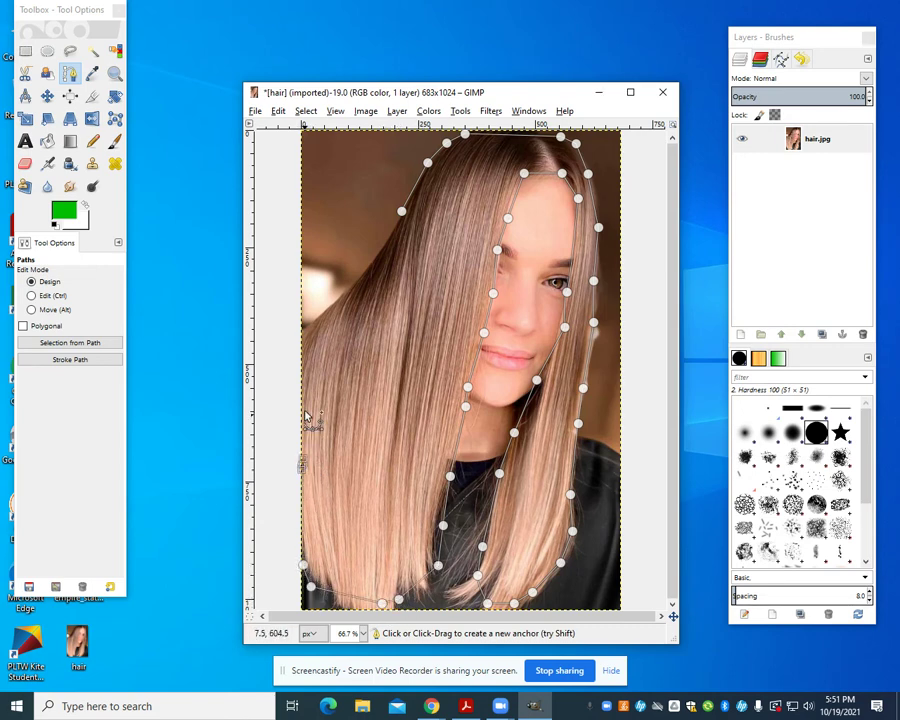
{"action": "left_click", "coordinate": [305, 323]}
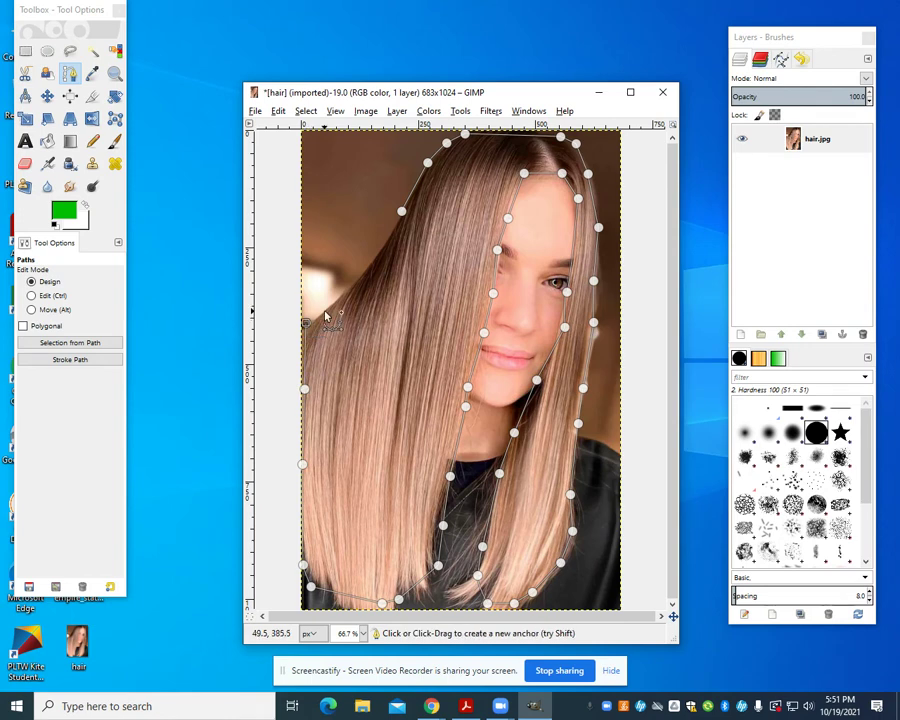
{"action": "left_click", "coordinate": [401, 213]}
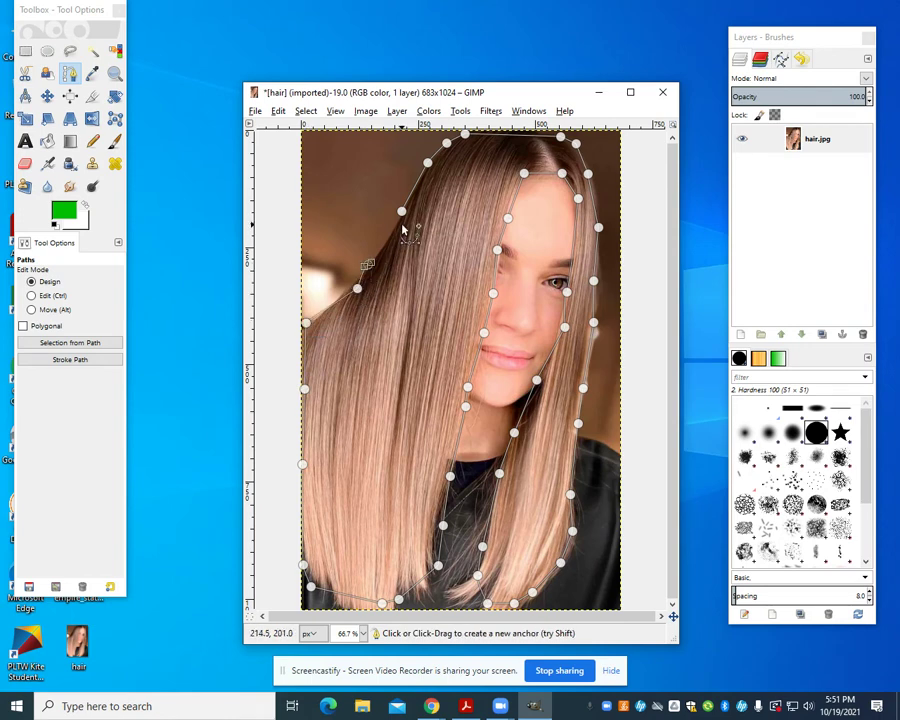
{"action": "key", "text": "ctrl"}
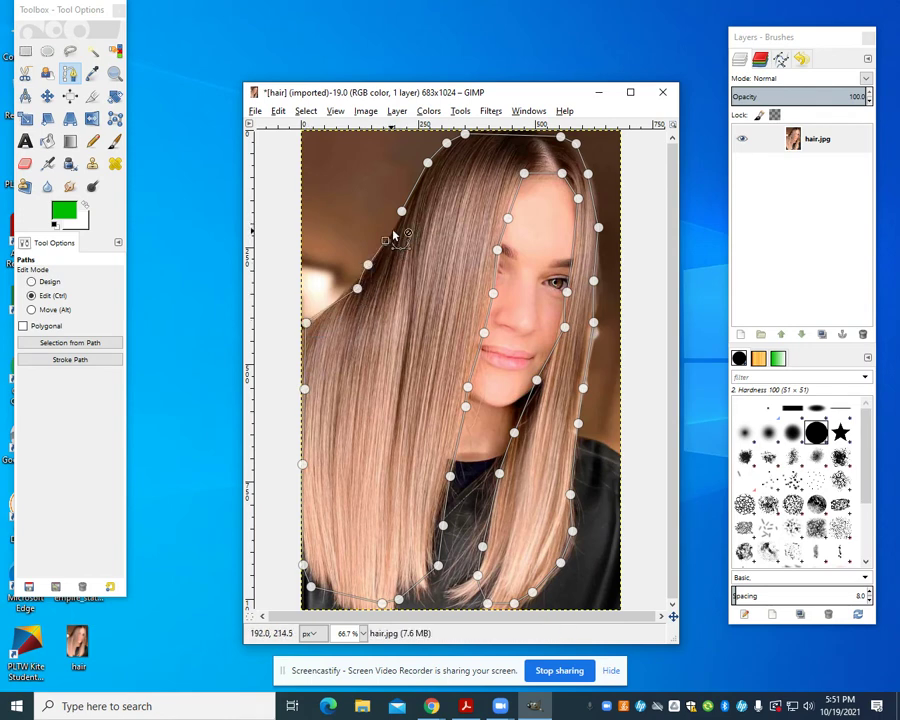
- Close the hair path at the starting anchor and adjust anchors on the upper-left hair edge
{"action": "left_click", "coordinate": [401, 213], "text": "ctrl"}
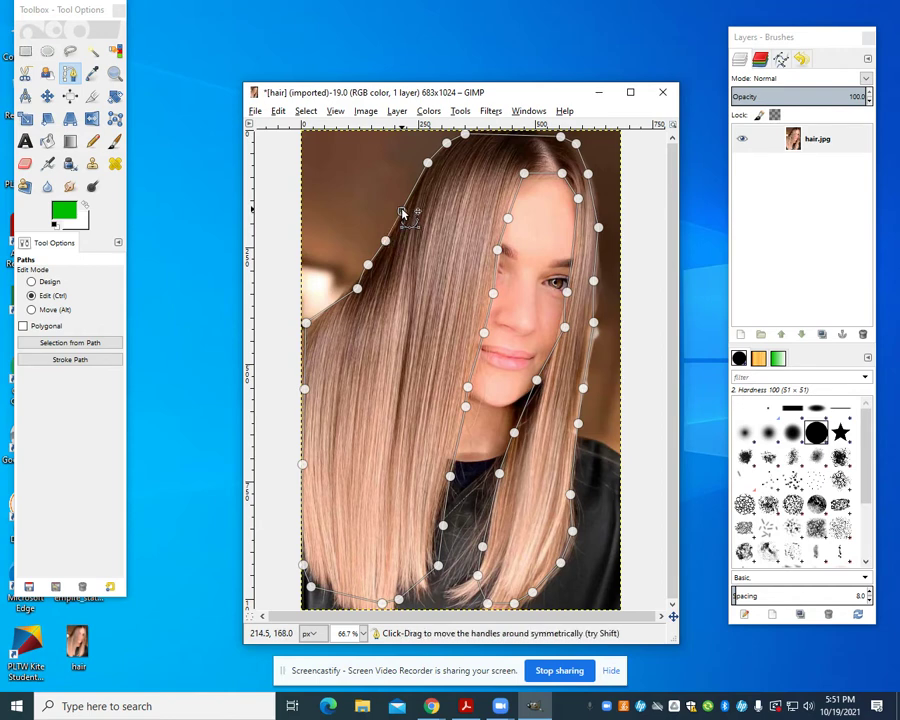
{"action": "left_click", "coordinate": [368, 264]}
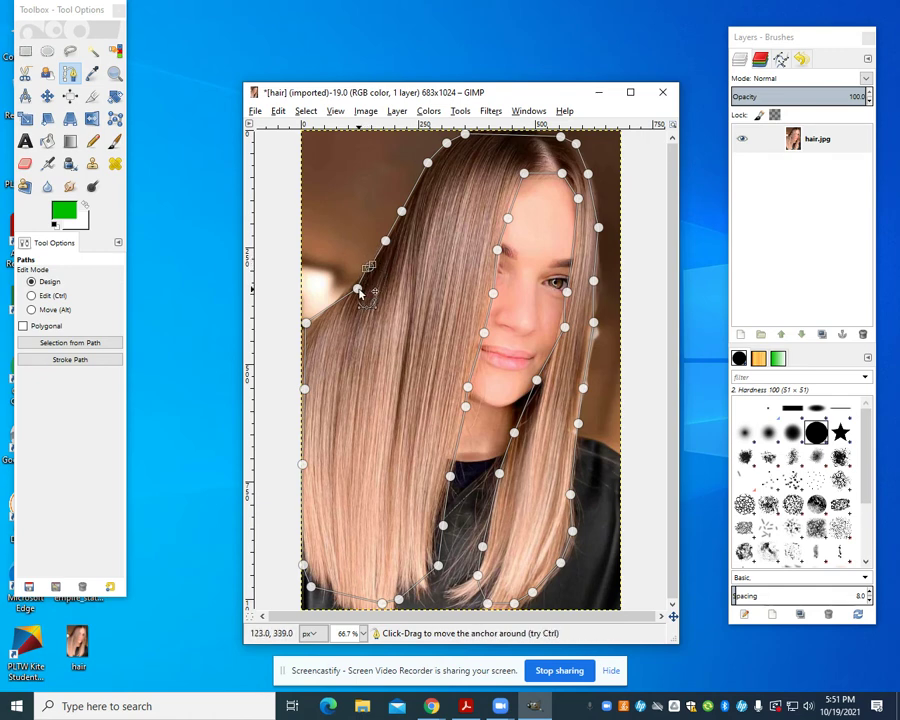
{"action": "left_click", "coordinate": [306, 388]}
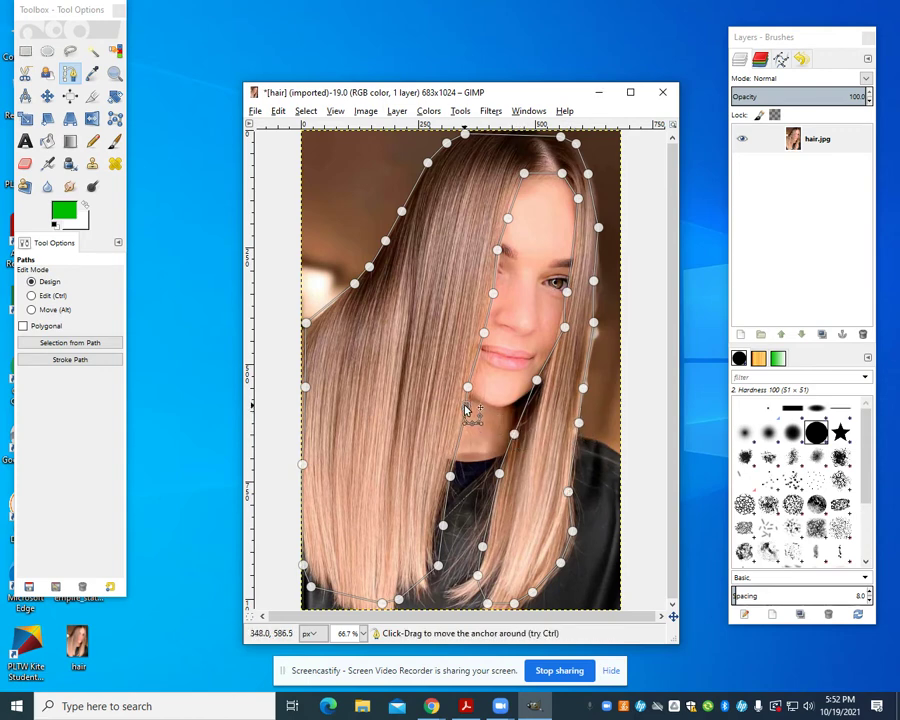
- Convert the hair path to a selection and desaturate the selected hair to grey
{"action": "left_click", "coordinate": [306, 111]}
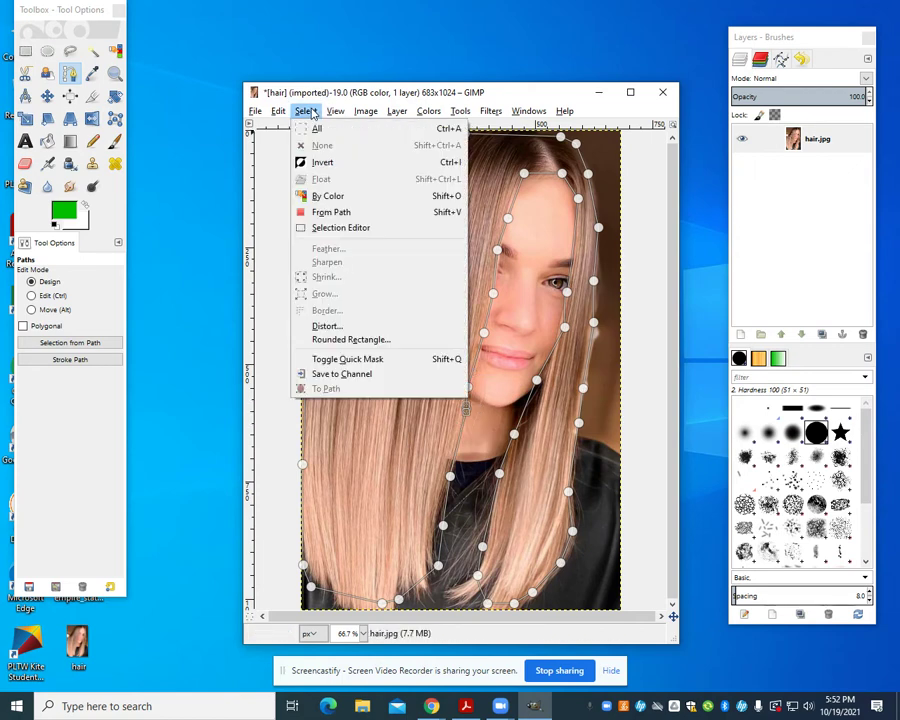
{"action": "left_click", "coordinate": [357, 216]}
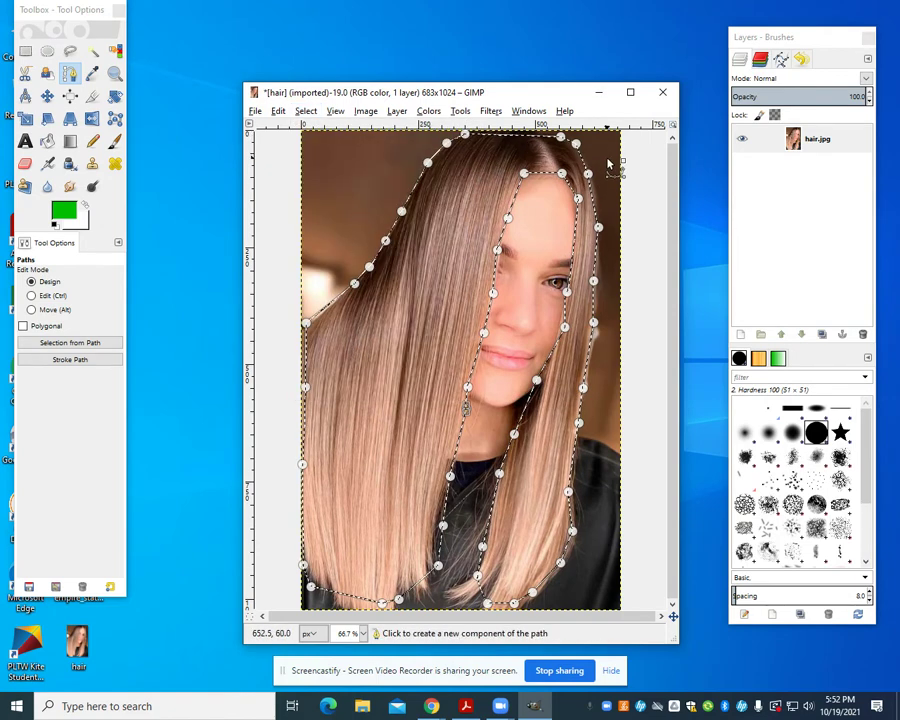
{"action": "left_click", "coordinate": [424, 113]}
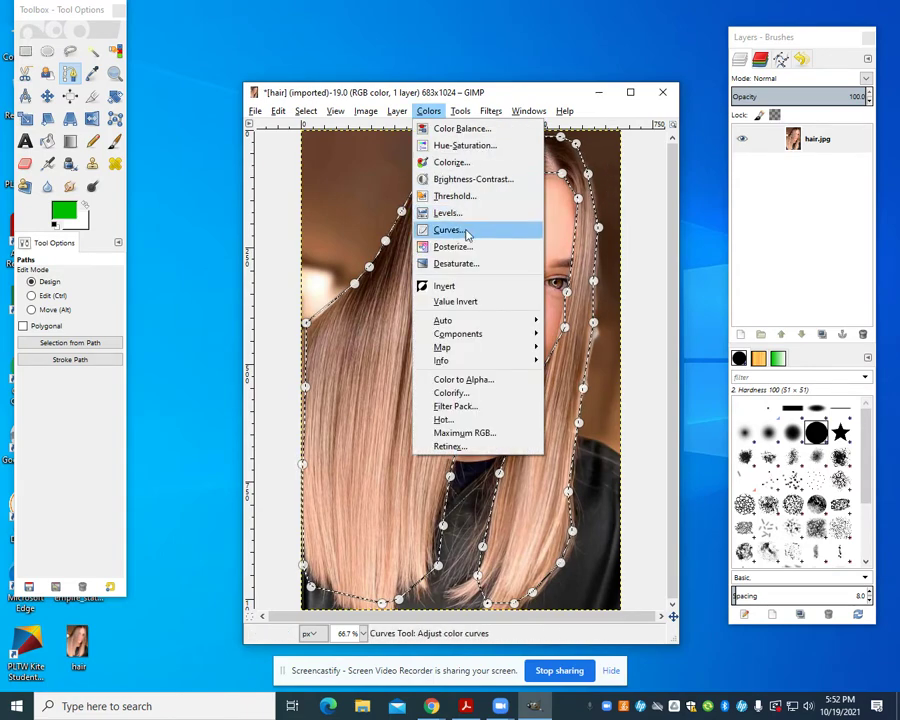
{"action": "left_click", "coordinate": [465, 264]}
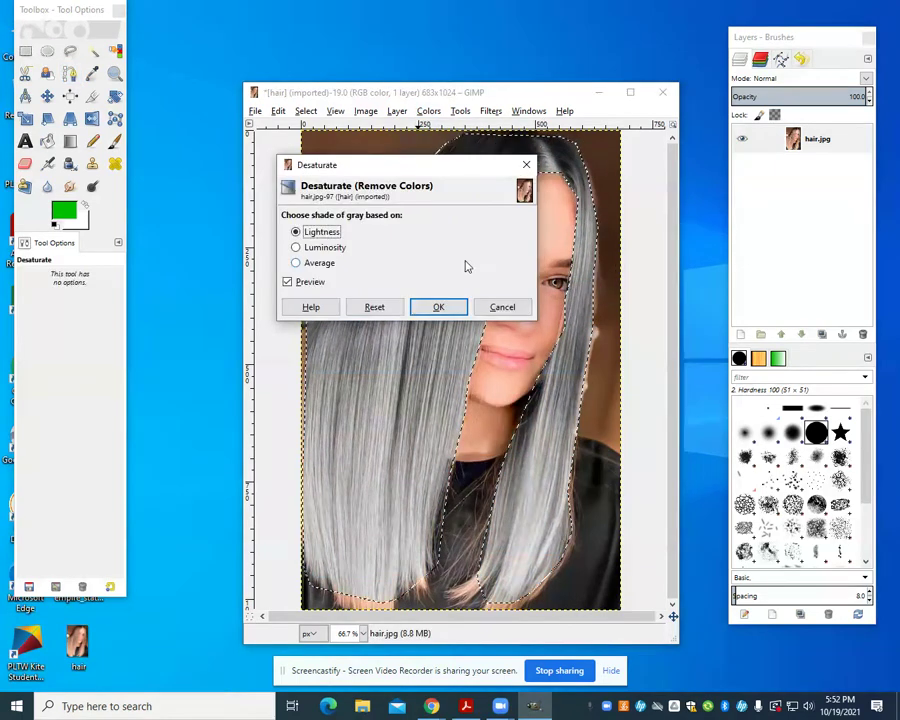
{"action": "left_click", "coordinate": [438, 306]}
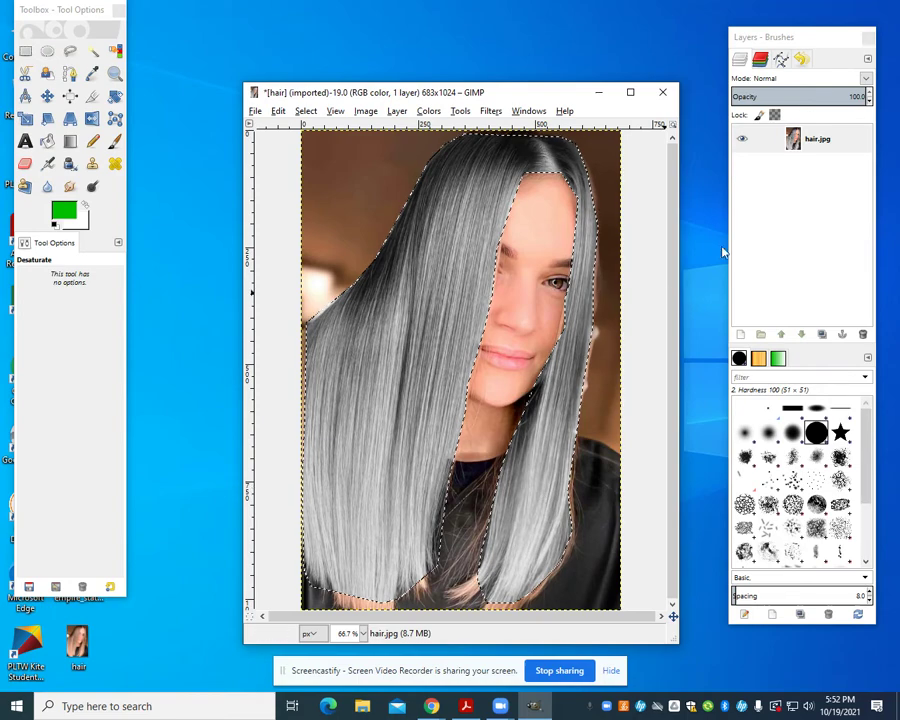
- Add a transparent layer above hair.jpg, then toggle the photo's visibility off and back on
{"action": "right_click", "coordinate": [808, 142]}
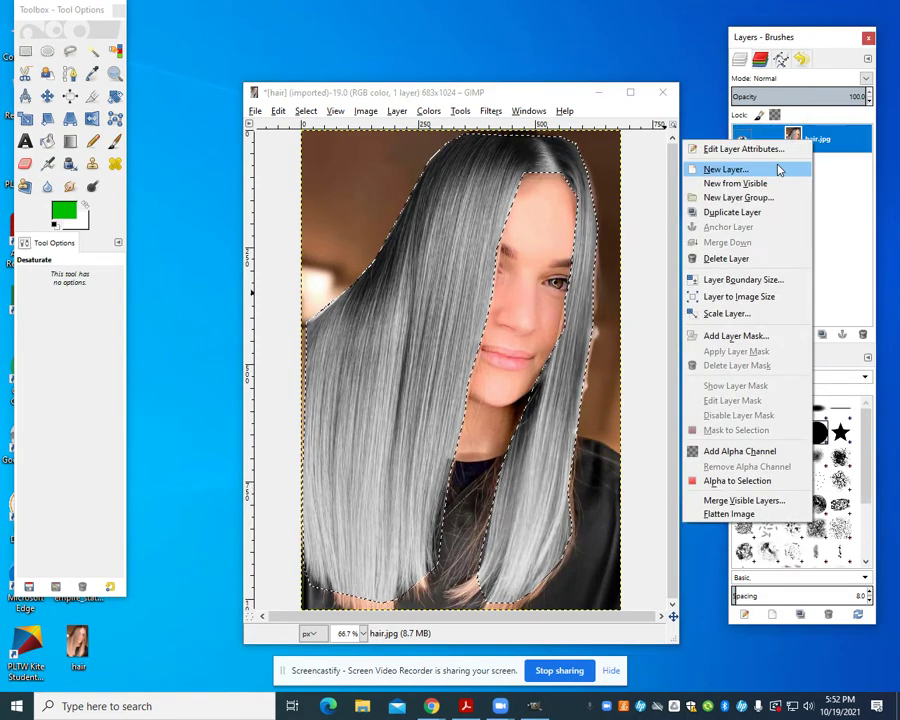
{"action": "left_click", "coordinate": [781, 168]}
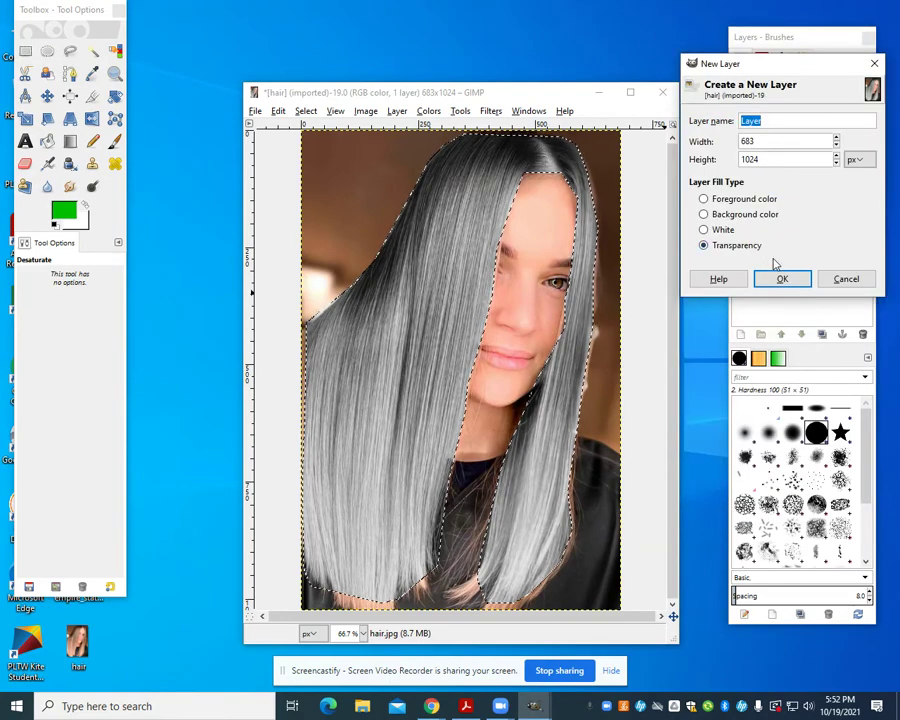
{"action": "left_click", "coordinate": [781, 280]}
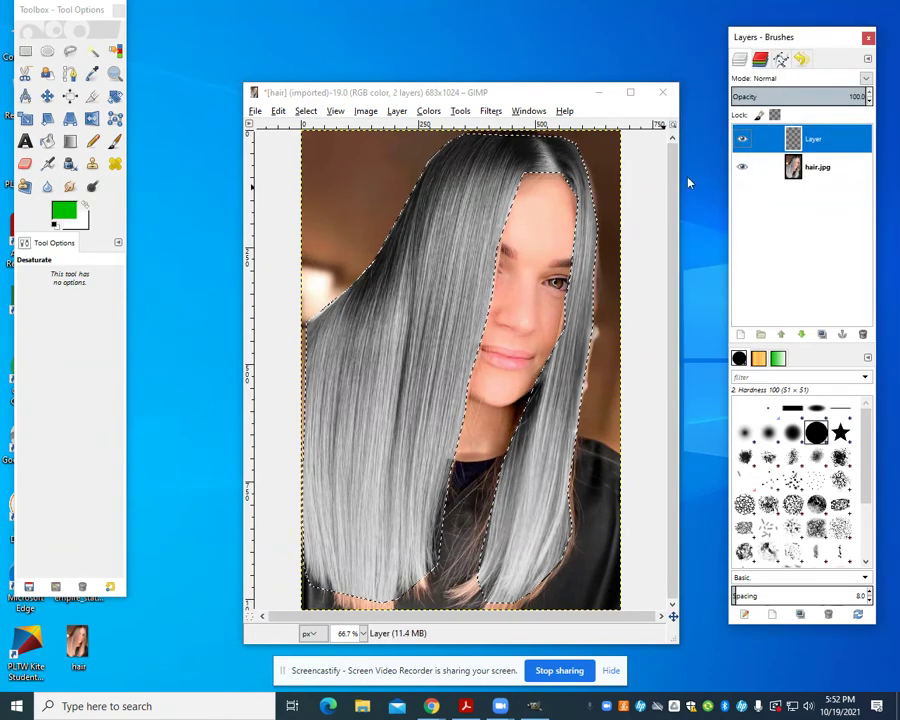
{"action": "left_click", "coordinate": [742, 168]}
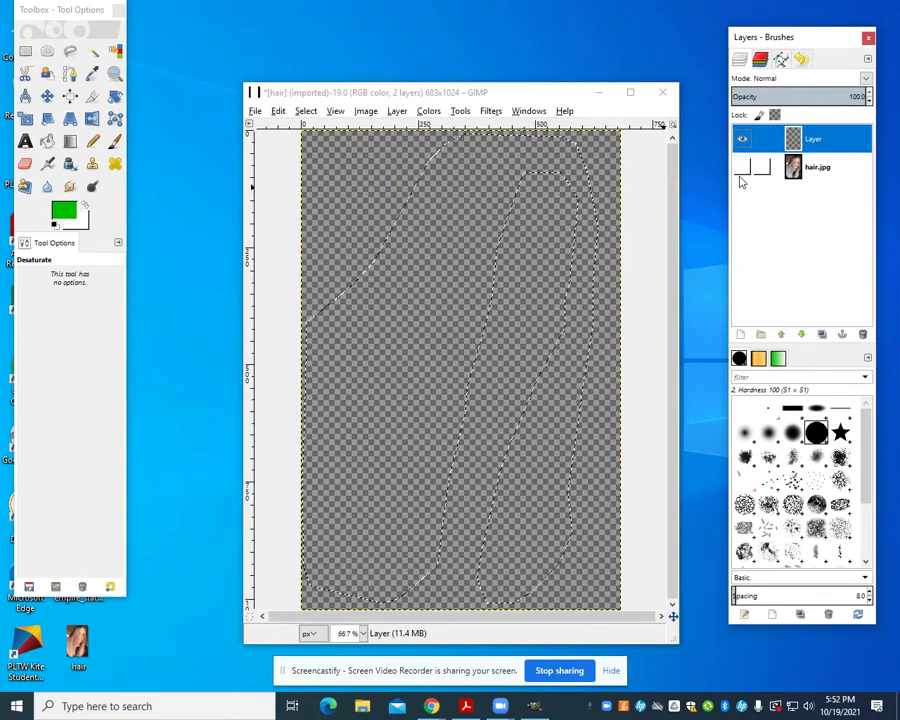
{"action": "left_click", "coordinate": [741, 175]}
{"action": "left_click", "coordinate": [741, 175]}
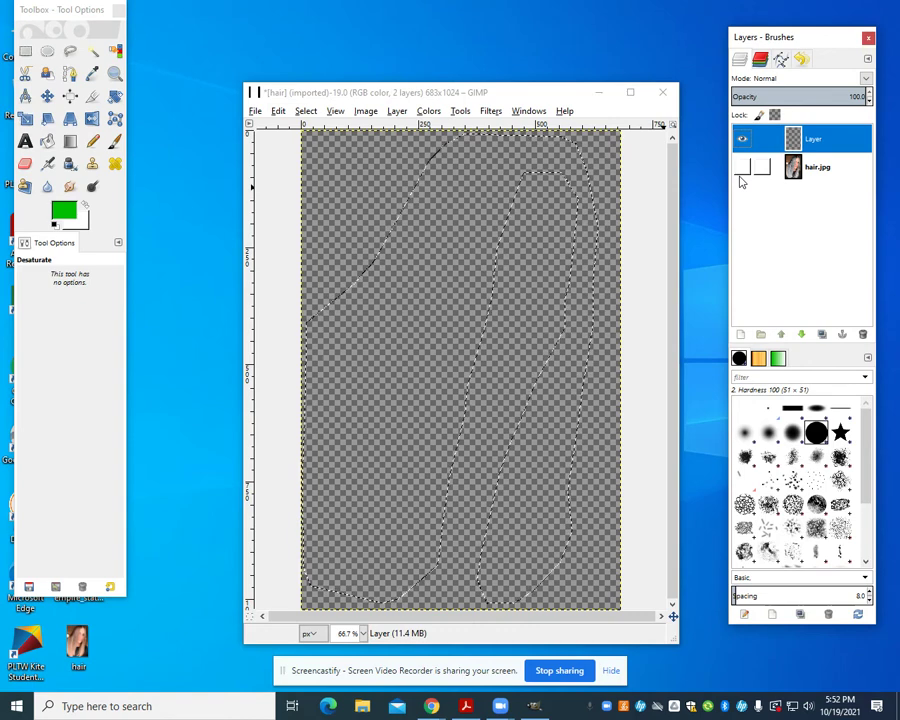
{"action": "left_click", "coordinate": [741, 175]}
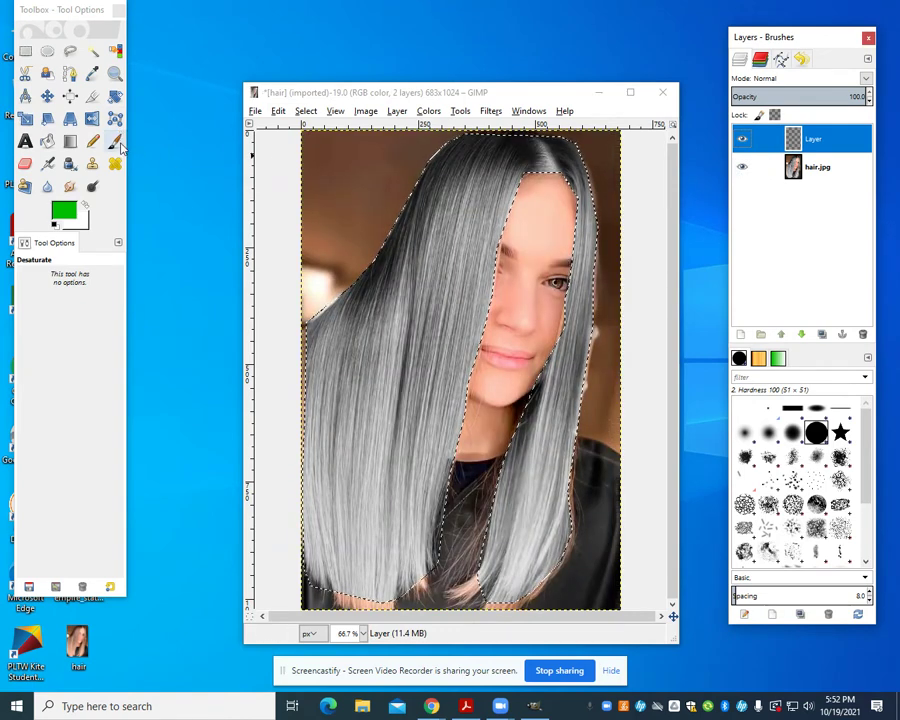
- Use the Paintbrush with green 00be00 to paint over the entire hair selection
{"action": "left_click", "coordinate": [92, 141]}
{"action": "left_click", "coordinate": [63, 210]}
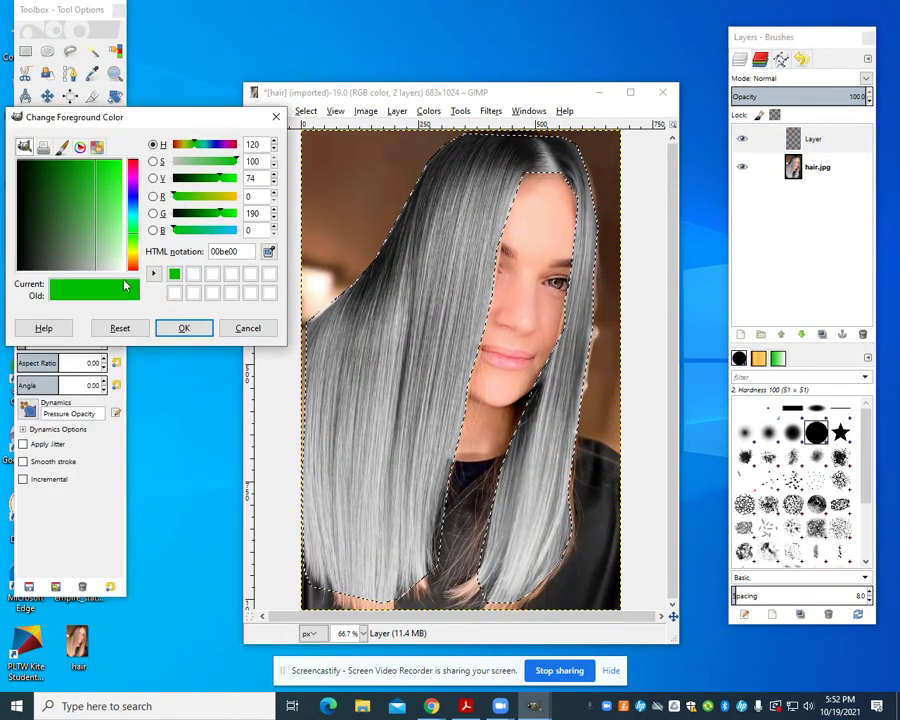
{"action": "left_click", "coordinate": [184, 332]}
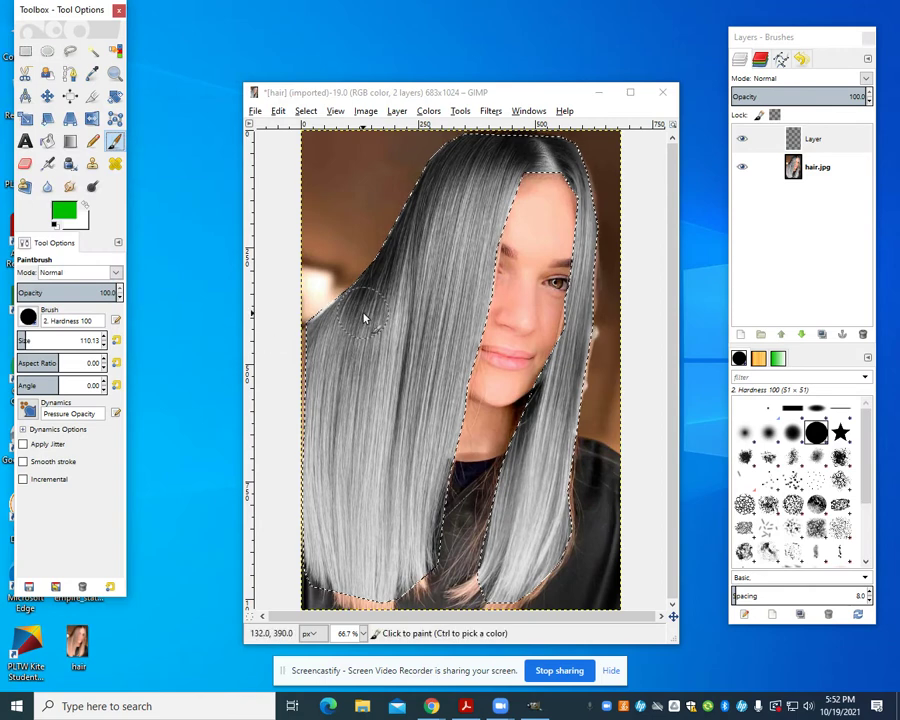
{"action": "mouse_move", "coordinate": [366, 315]}
{"action": "left_mouse_down"}
{"action": "mouse_move", "coordinate": [327, 526]}
{"action": "mouse_move", "coordinate": [430, 260]}
{"action": "left_mouse_up"}
{"action": "mouse_move", "coordinate": [535, 295]}
{"action": "left_mouse_down"}
{"action": "mouse_move", "coordinate": [500, 337]}
{"action": "mouse_move", "coordinate": [372, 637]}
{"action": "mouse_move", "coordinate": [316, 555]}
{"action": "mouse_move", "coordinate": [452, 267]}
{"action": "mouse_move", "coordinate": [543, 192]}
{"action": "mouse_move", "coordinate": [395, 320]}
{"action": "left_mouse_up"}
{"action": "mouse_move", "coordinate": [548, 80]}
{"action": "left_mouse_down"}
{"action": "mouse_move", "coordinate": [533, 466]}
{"action": "mouse_move", "coordinate": [594, 503]}
{"action": "mouse_move", "coordinate": [572, 236]}
{"action": "left_mouse_up"}
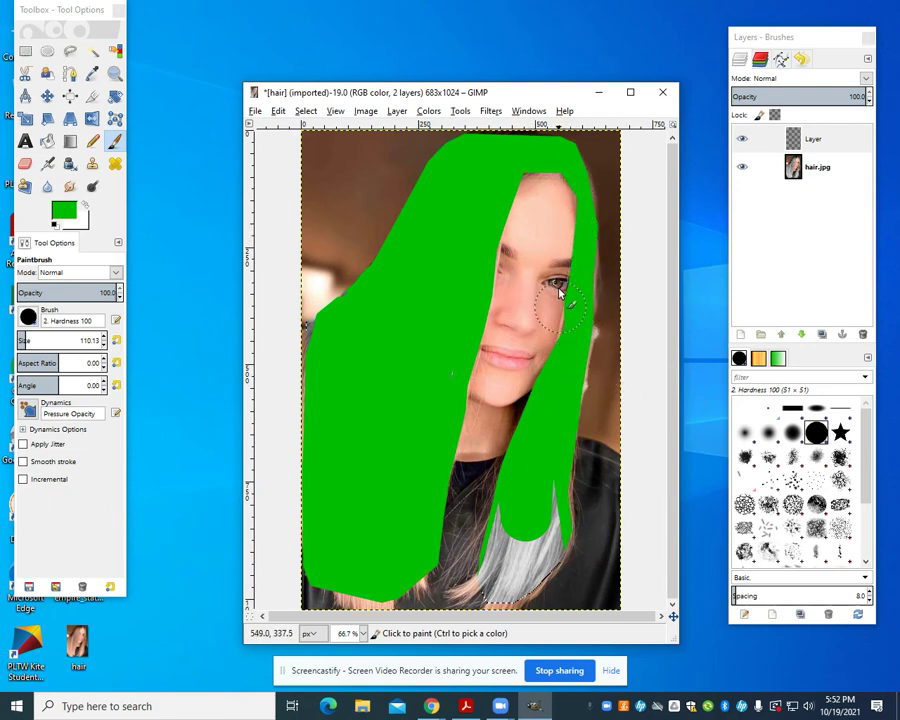
{"action": "mouse_move", "coordinate": [515, 455]}
{"action": "left_mouse_down"}
{"action": "mouse_move", "coordinate": [512, 499]}
{"action": "mouse_move", "coordinate": [538, 573]}
{"action": "mouse_move", "coordinate": [468, 570]}
{"action": "left_mouse_up"}
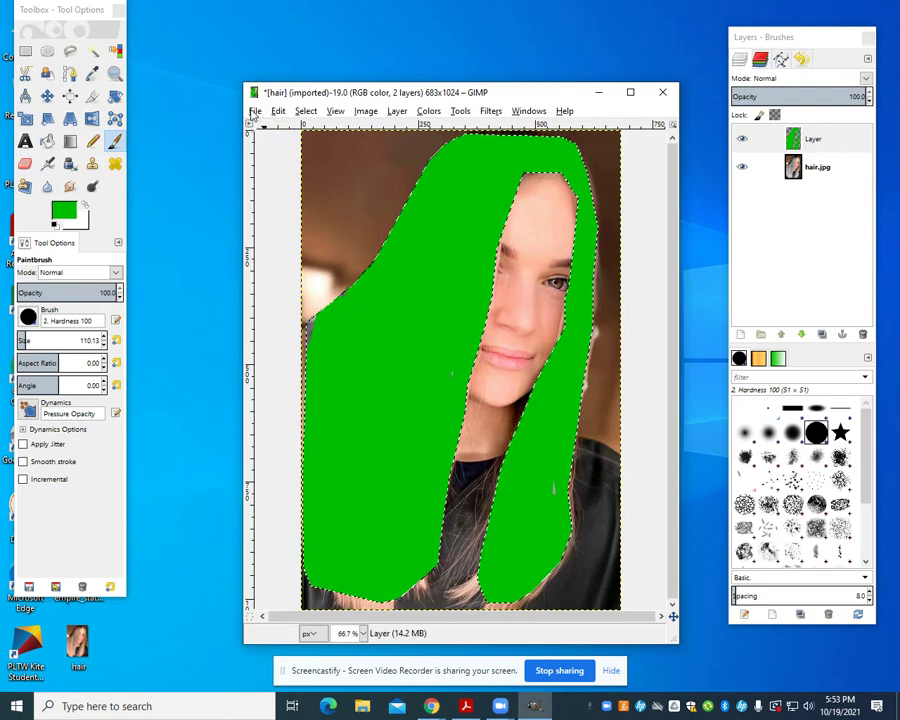
- Clear the selection, set the layer to Overlay, then undo back to the empty Normal layer
{"action": "left_click", "coordinate": [306, 110]}
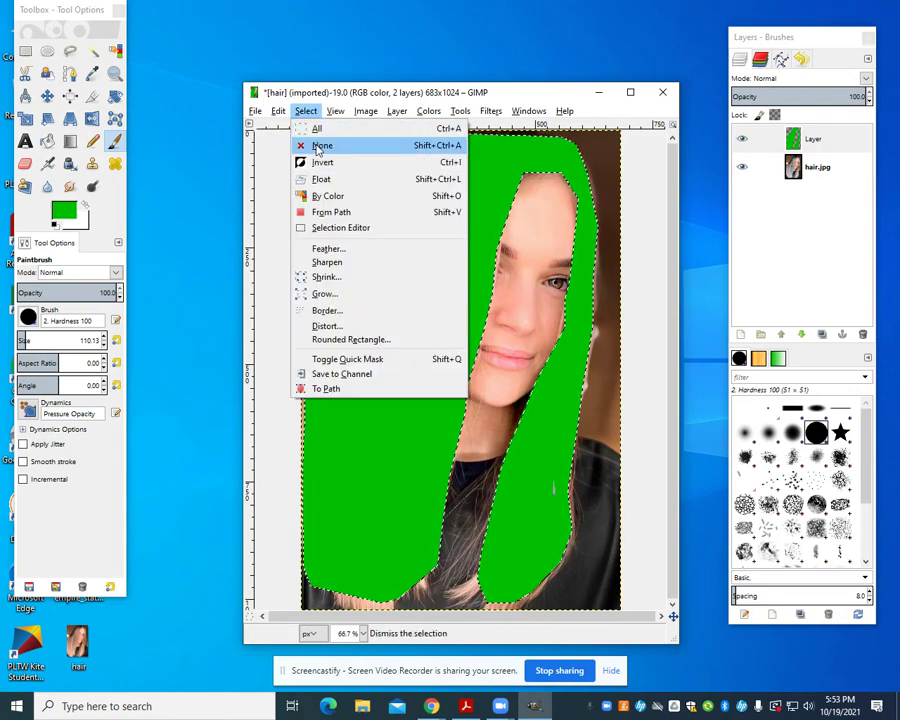
{"action": "left_click", "coordinate": [318, 144]}
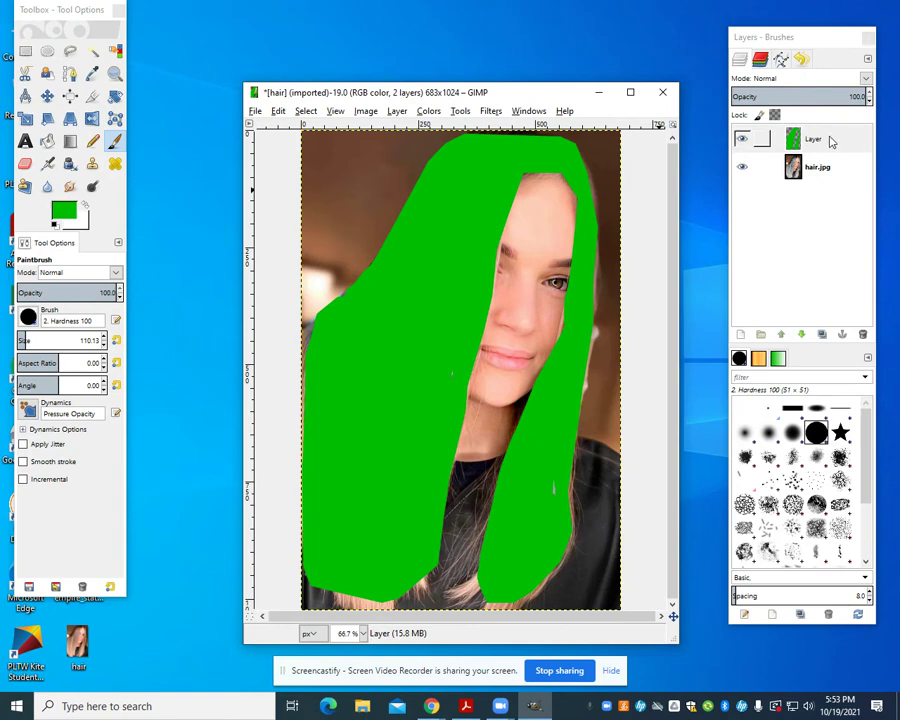
{"action": "left_click", "coordinate": [866, 79]}
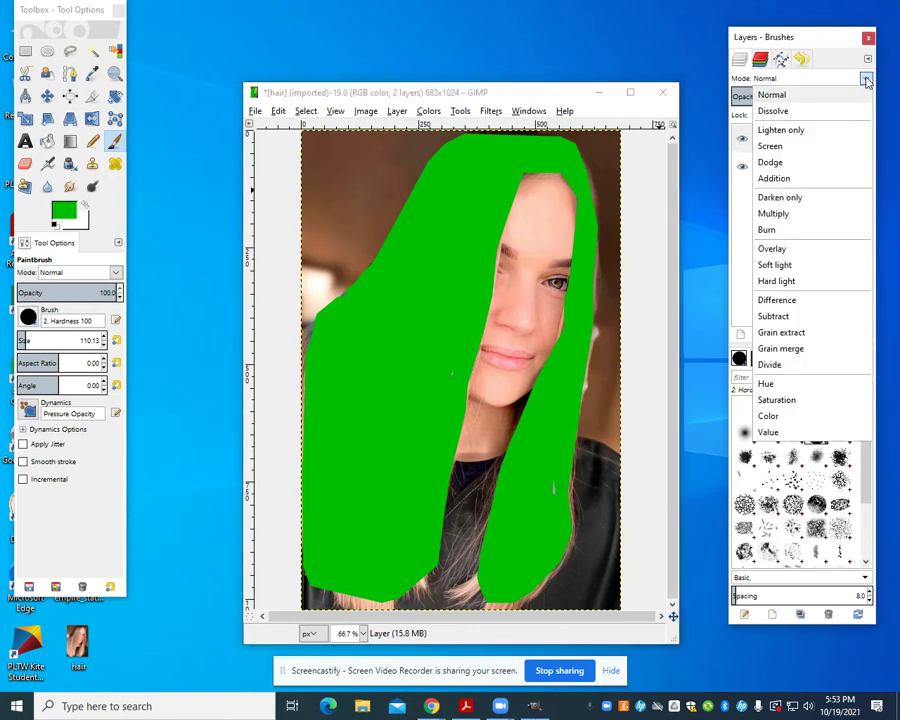
{"action": "left_click", "coordinate": [773, 248]}
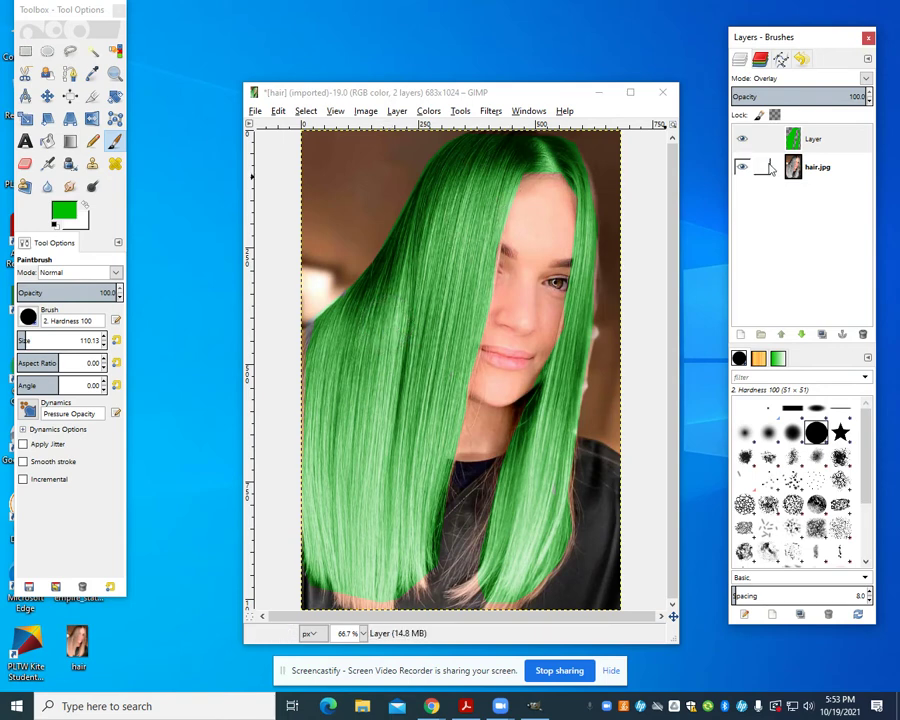
{"action": "key", "text": "ctrl+z"}
{"action": "key", "text": "ctrl+z"}
{"action": "key", "text": "ctrl+z"}
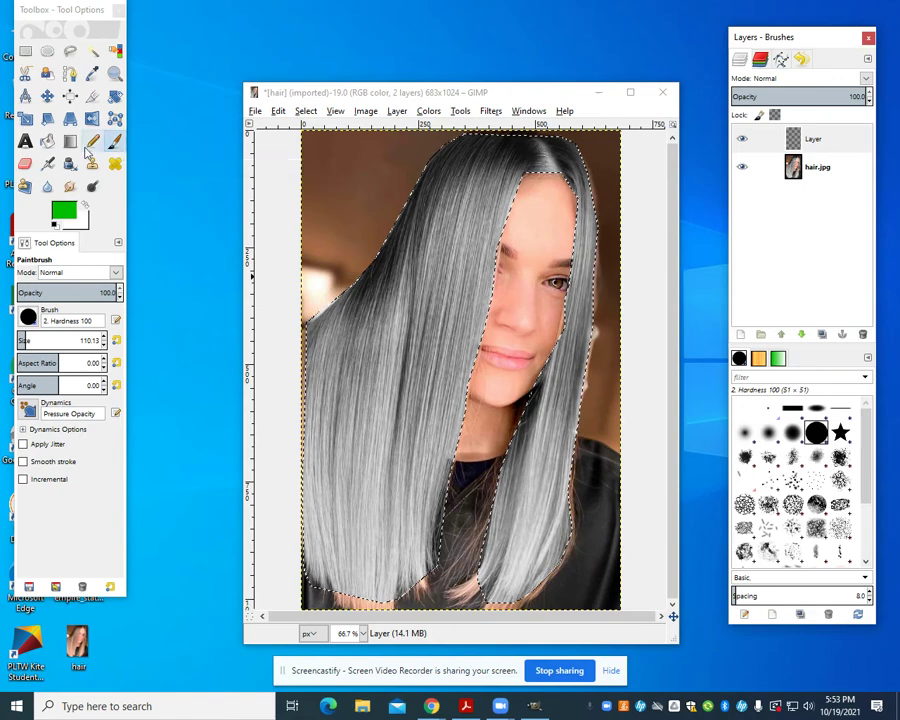
- Bucket-fill the hair green, undo the fill, and switch to the Airbrush tool
{"action": "left_click", "coordinate": [47, 141]}
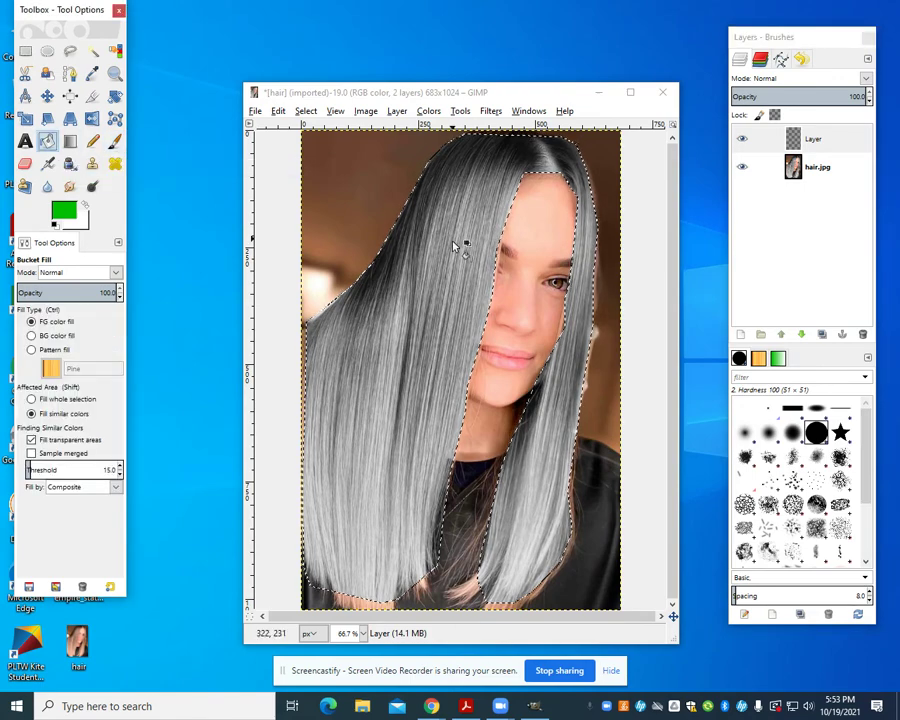
{"action": "left_click", "coordinate": [370, 300]}
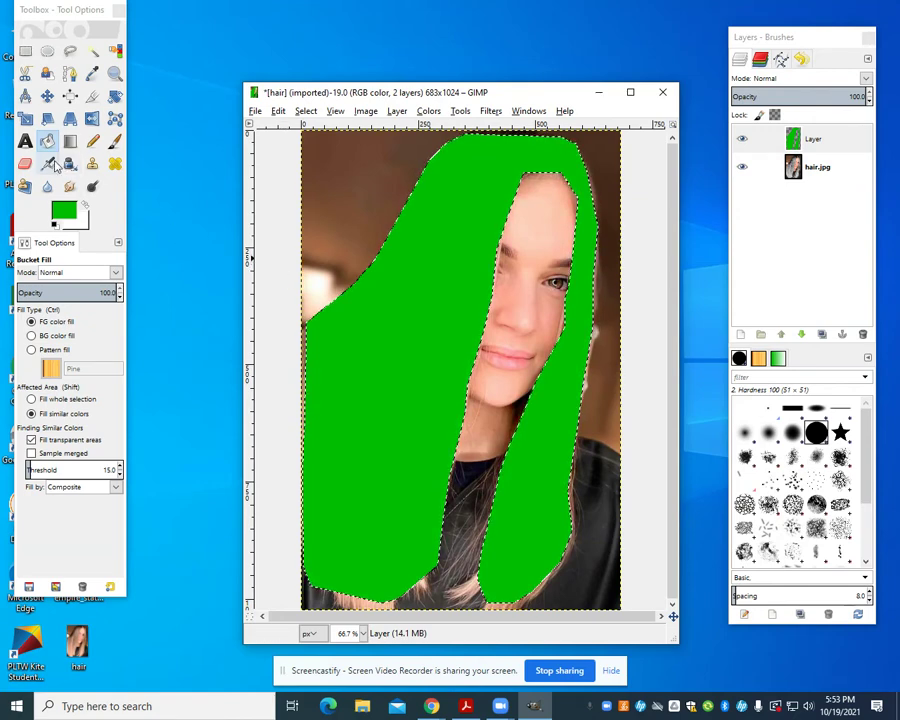
{"action": "key", "text": "ctrl+z"}
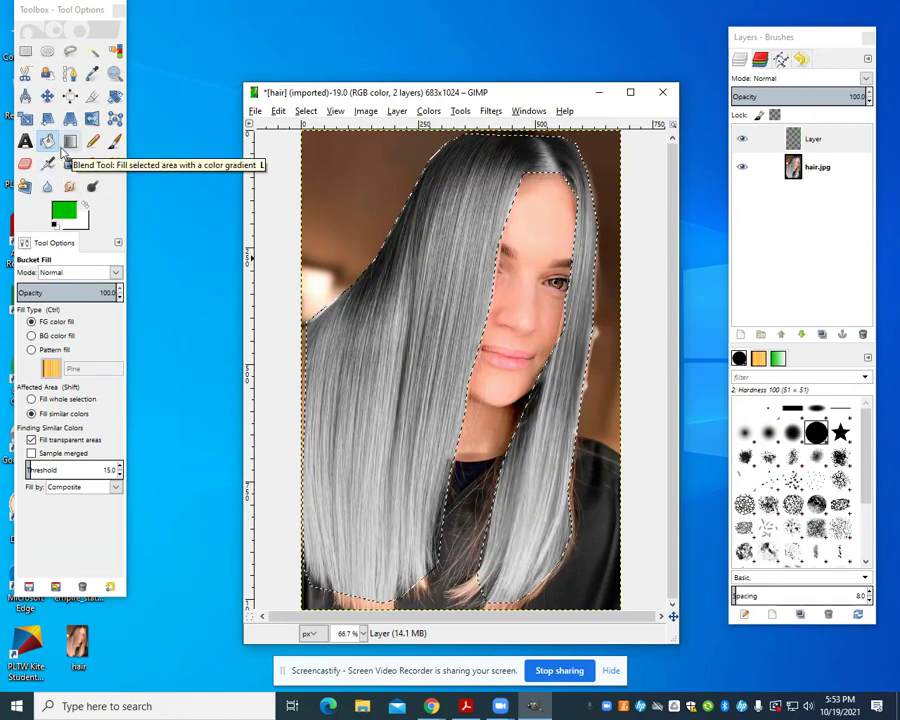
{"action": "left_click", "coordinate": [47, 163]}
- Airbrush a green streak up the hair toward the top of the head
{"action": "mouse_move", "coordinate": [386, 363]}
{"action": "left_mouse_down"}
{"action": "mouse_move", "coordinate": [369, 320]}
{"action": "mouse_move", "coordinate": [345, 458]}
{"action": "mouse_move", "coordinate": [416, 380]}
{"action": "mouse_move", "coordinate": [495, 185]}
{"action": "mouse_move", "coordinate": [476, 168]}
{"action": "mouse_move", "coordinate": [351, 414]}
{"action": "mouse_move", "coordinate": [323, 535]}
{"action": "mouse_move", "coordinate": [340, 572]}
{"action": "mouse_move", "coordinate": [479, 360]}
{"action": "mouse_move", "coordinate": [476, 264]}
{"action": "mouse_move", "coordinate": [451, 225]}
{"action": "mouse_move", "coordinate": [408, 357]}
{"action": "mouse_move", "coordinate": [392, 447]}
{"action": "mouse_move", "coordinate": [340, 521]}
{"action": "mouse_move", "coordinate": [420, 352]}
{"action": "left_mouse_up"}
{"action": "key", "text": "ctrl+z"}
{"action": "key", "text": "ctrl+z"}
{"action": "key", "text": "ctrl+z"}
{"action": "key", "text": "ctrl+z"}
{"action": "mouse_move", "coordinate": [460, 222]}
{"action": "left_mouse_down"}
{"action": "mouse_move", "coordinate": [535, 135]}
{"action": "mouse_move", "coordinate": [431, 206]}
{"action": "left_mouse_up"}
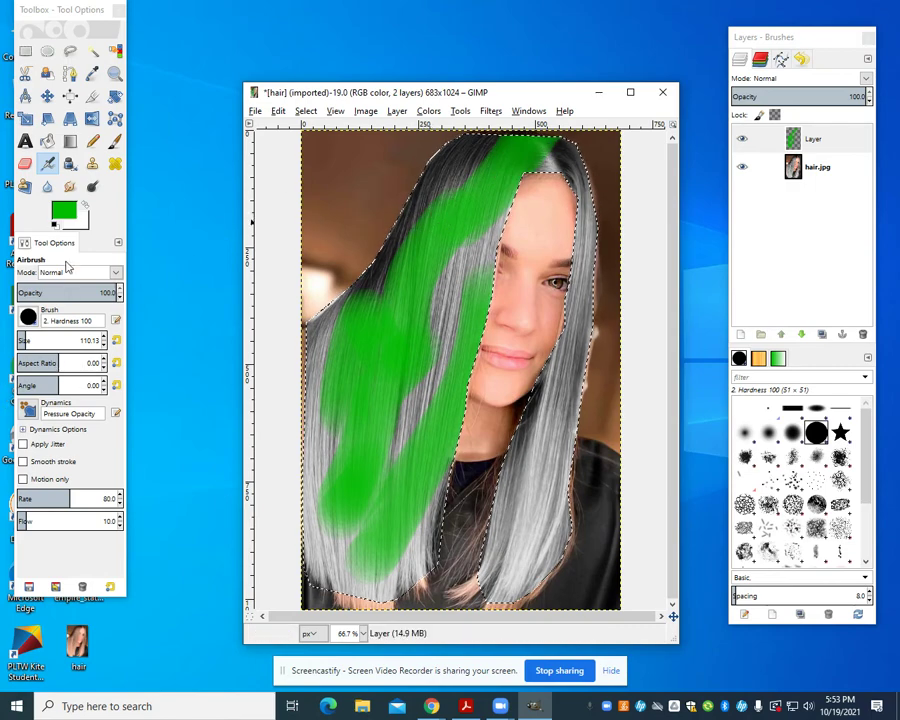
- Airbrush pink be0070 streaks down the middle, lower-left and right hair strands
{"action": "left_click", "coordinate": [63, 210]}
{"action": "left_click", "coordinate": [131, 169]}
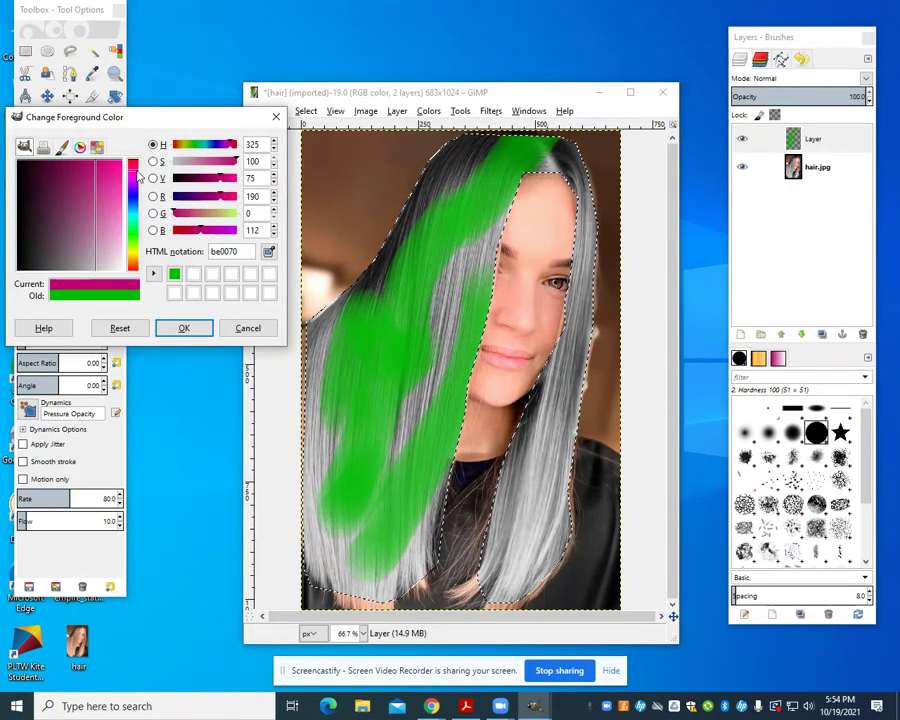
{"action": "mouse_move", "coordinate": [466, 281]}
{"action": "left_mouse_down"}
{"action": "mouse_move", "coordinate": [422, 410]}
{"action": "mouse_move", "coordinate": [346, 482]}
{"action": "mouse_move", "coordinate": [331, 370]}
{"action": "mouse_move", "coordinate": [325, 428]}
{"action": "left_mouse_up"}
{"action": "mouse_move", "coordinate": [362, 592]}
{"action": "left_mouse_down"}
{"action": "mouse_move", "coordinate": [295, 542]}
{"action": "mouse_move", "coordinate": [295, 525]}
{"action": "mouse_move", "coordinate": [382, 572]}
{"action": "left_mouse_up"}
{"action": "left_click_drag", "start_coordinate": [505, 568], "coordinate": [560, 440]}
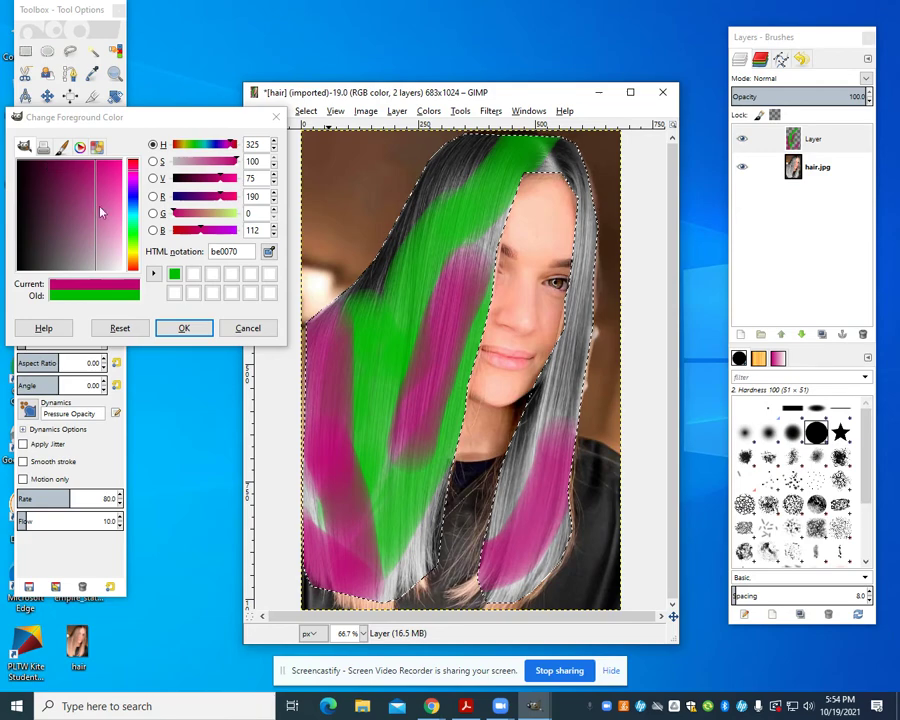
- Airbrush a blue 0016be streak down the right strand, then select the whole image
{"action": "left_click", "coordinate": [132, 198]}
{"action": "left_click_drag", "start_coordinate": [585, 300], "coordinate": [548, 462]}
{"action": "left_click", "coordinate": [210, 331]}
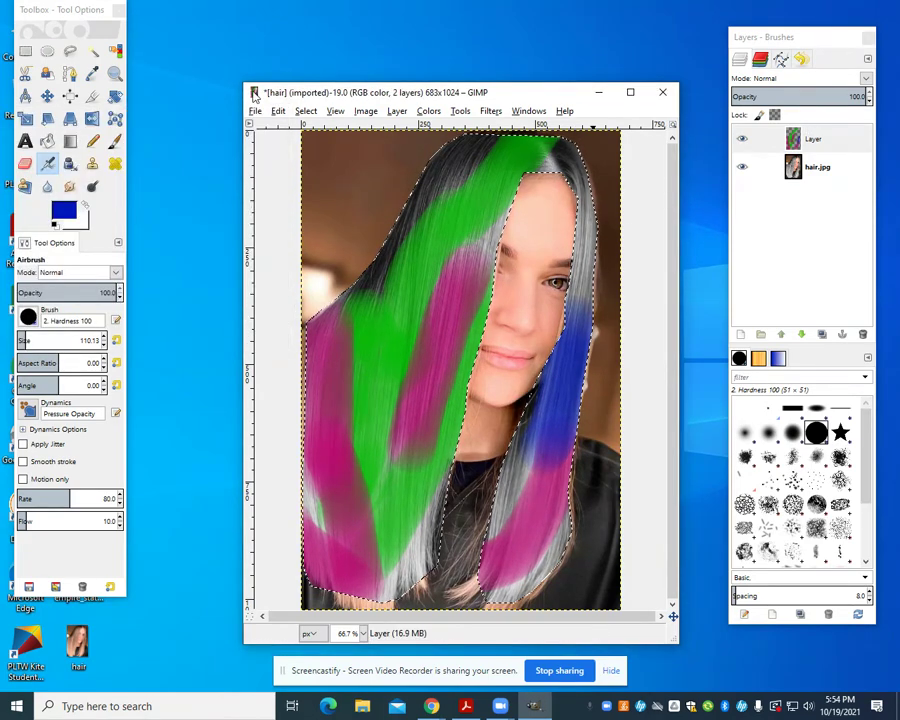
{"action": "left_click", "coordinate": [304, 112]}
{"action": "left_click", "coordinate": [317, 128]}
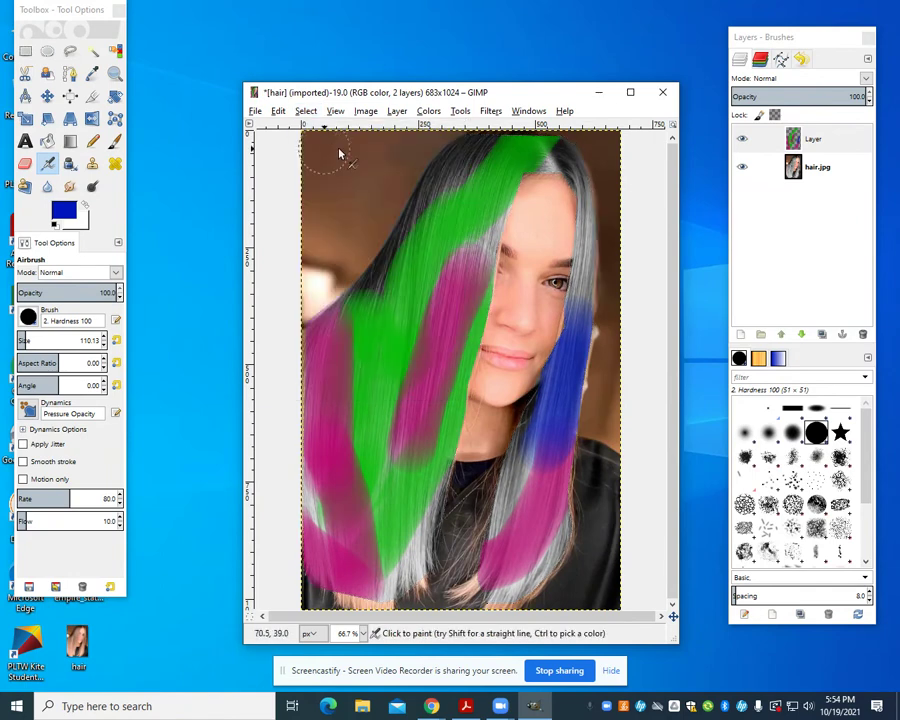
- Set the streak layer's blend mode to Overlay and zoom the canvas to 800%
{"action": "left_click", "coordinate": [864, 80]}
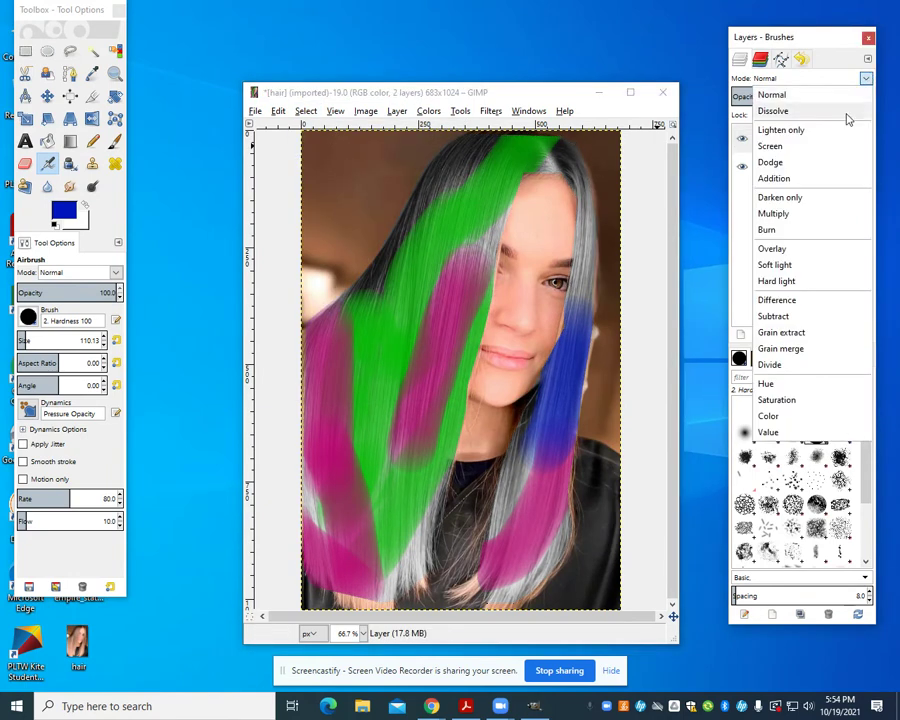
{"action": "left_click", "coordinate": [809, 256]}
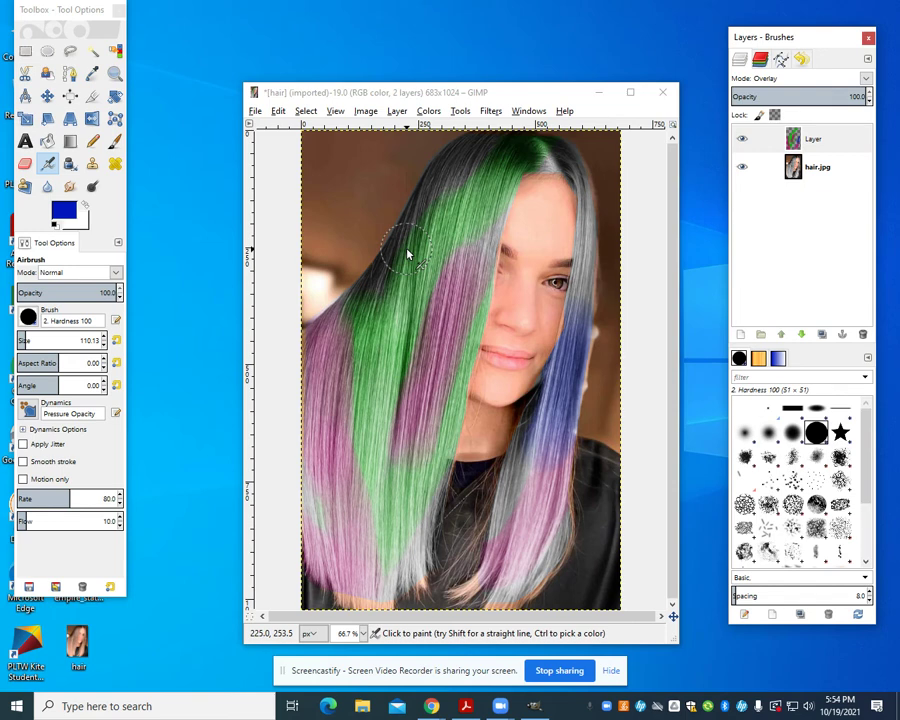
{"action": "left_click", "coordinate": [362, 634]}
{"action": "left_click", "coordinate": [362, 634]}
{"action": "left_click", "coordinate": [350, 499]}
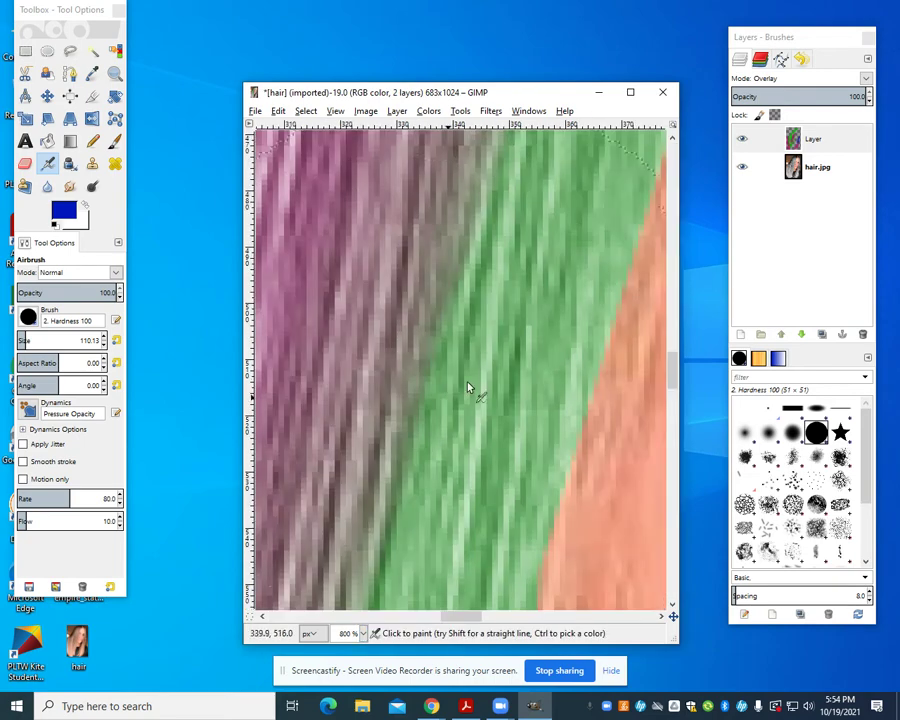
- Zoom the view to 800% and center it on the woman's eye
{"action": "left_click_drag", "start_coordinate": [460, 615], "coordinate": [572, 613]}
{"action": "scroll", "coordinate": [482, 509], "scroll_direction": "left", "scroll_amount": 3}
{"action": "scroll", "coordinate": [458, 459], "scroll_direction": "up", "scroll_amount": 10}
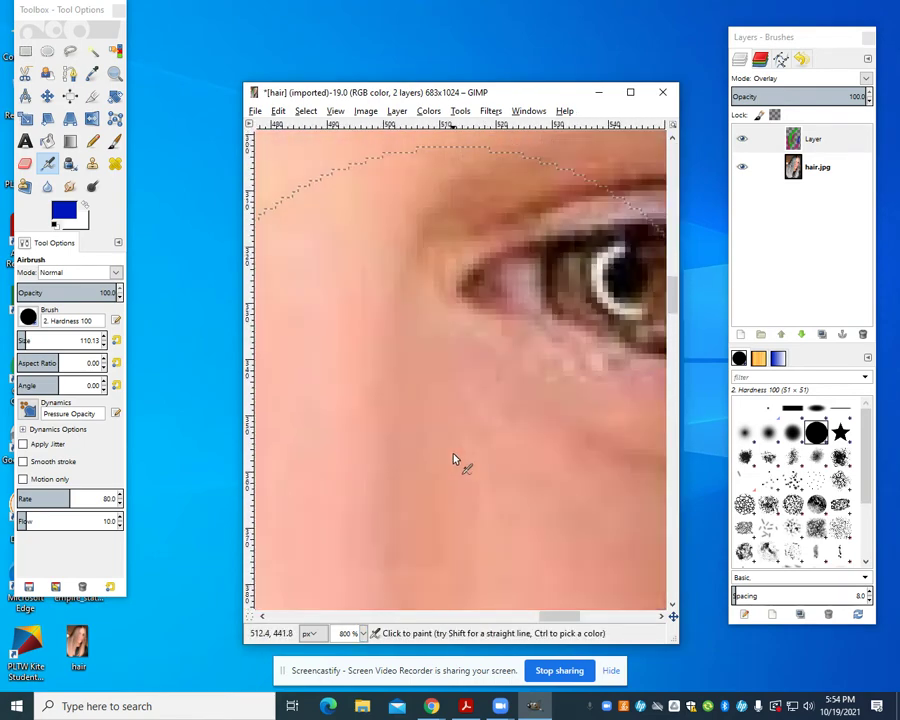
{"action": "left_click_drag", "start_coordinate": [546, 617], "coordinate": [564, 617]}
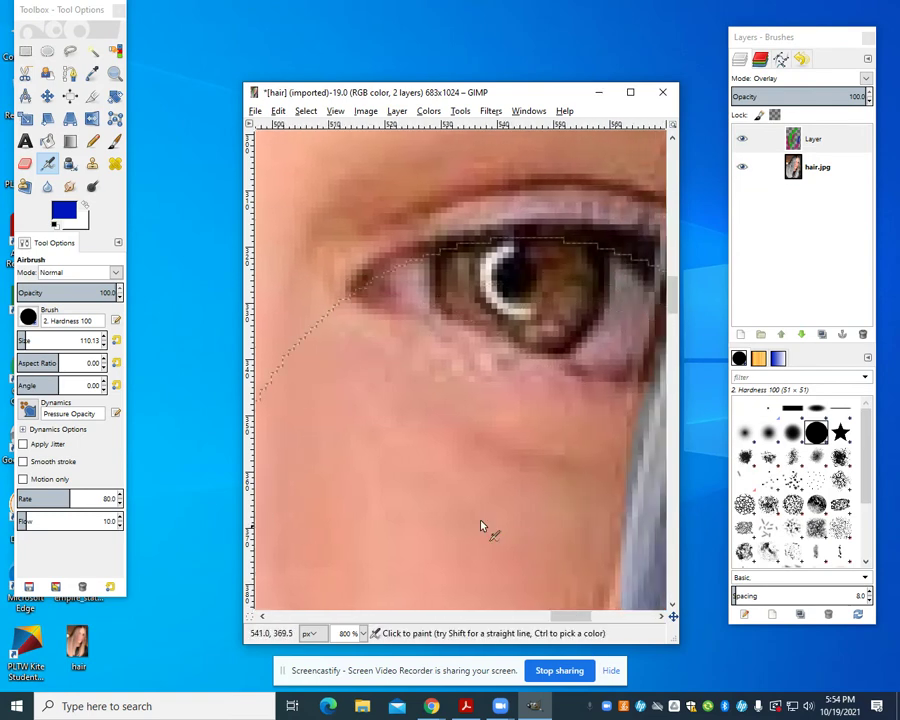
- With the Paths tool, place anchors from the iris top down its right side and along the lower eyelid
{"action": "left_click", "coordinate": [69, 73]}
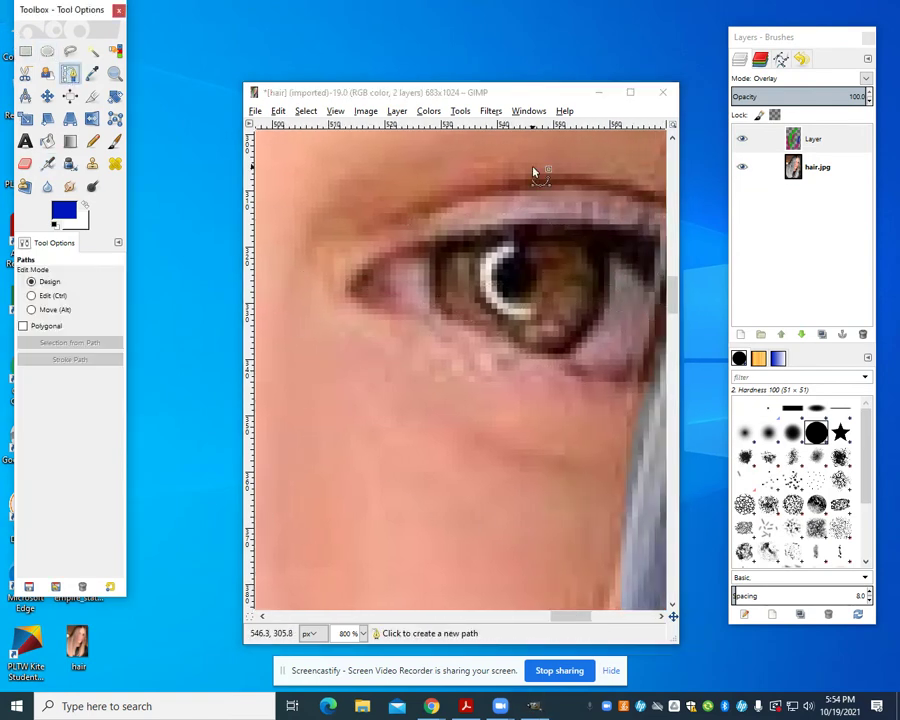
{"action": "left_click", "coordinate": [537, 223]}
{"action": "left_click", "coordinate": [586, 248]}
{"action": "left_click", "coordinate": [606, 279]}
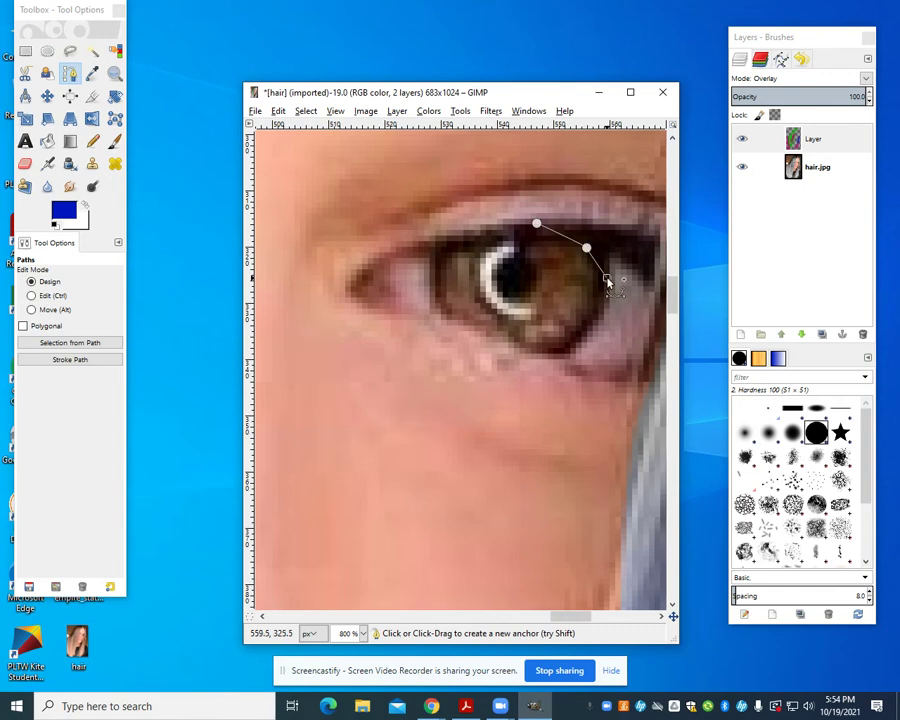
{"action": "left_click", "coordinate": [541, 354]}
{"action": "left_click", "coordinate": [510, 334]}
{"action": "left_click", "coordinate": [494, 331]}
- Add anchors around the iris's lower left and upper eyelid, then close the path at the first anchor
{"action": "left_click", "coordinate": [454, 312]}
{"action": "left_click", "coordinate": [443, 253]}
{"action": "left_click", "coordinate": [466, 240]}
{"action": "left_click", "coordinate": [503, 233]}
{"action": "key", "text": "ctrl"}
{"action": "left_click", "coordinate": [536, 225], "text": "ctrl"}
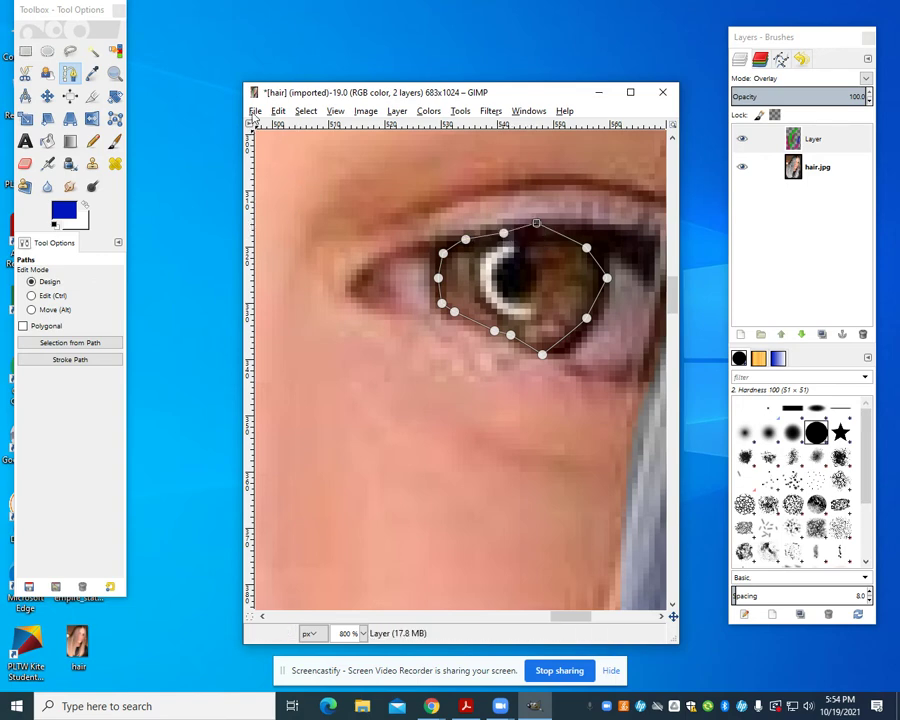
{"action": "left_click", "coordinate": [305, 111]}
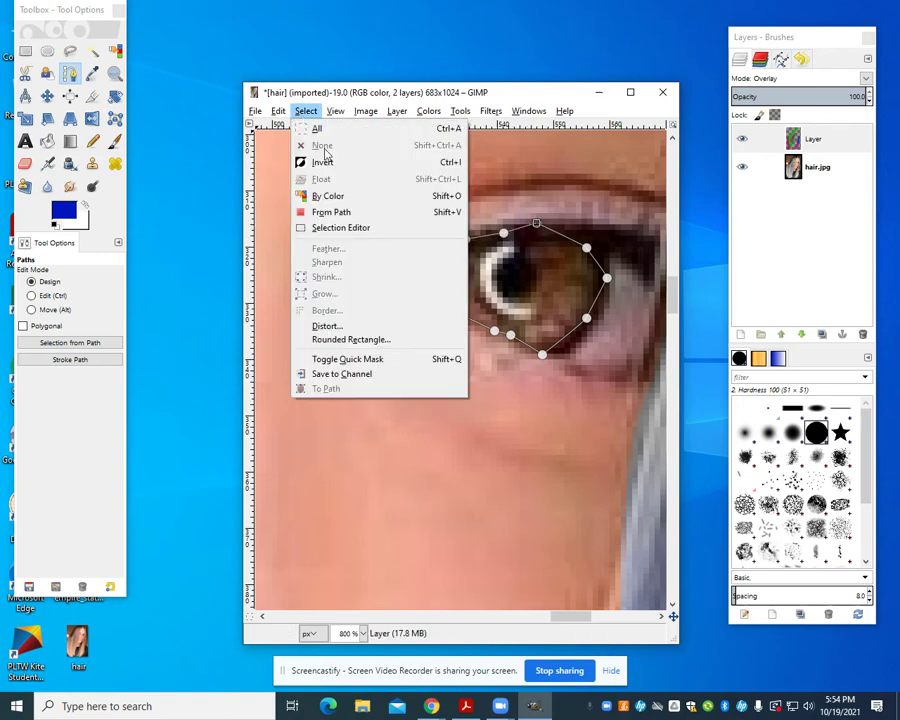
- Convert the closed iris path into a selection and make hair.jpg the active layer
{"action": "left_click", "coordinate": [345, 212]}
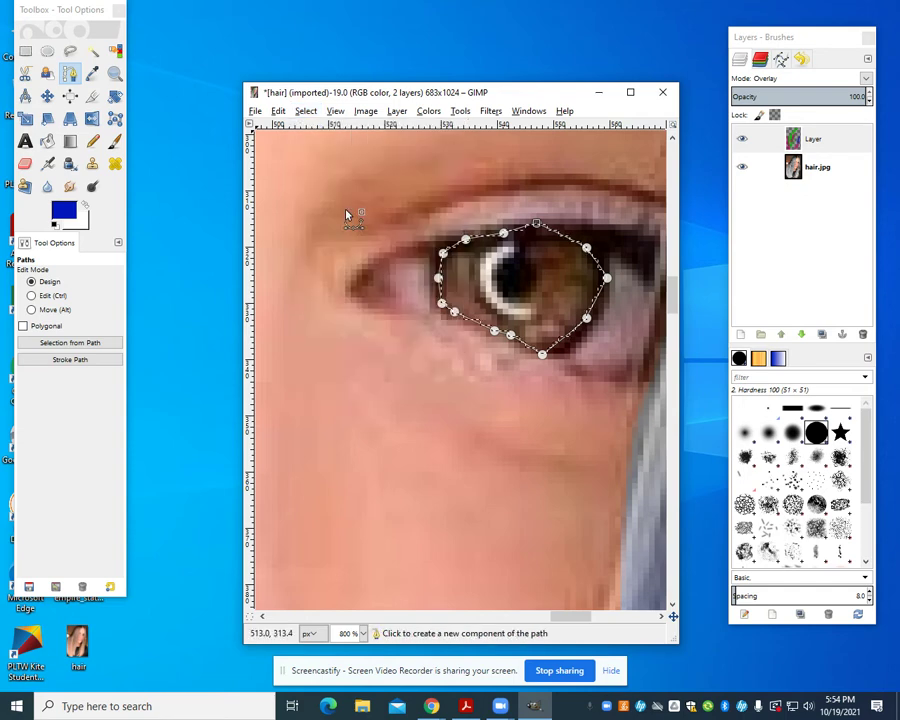
{"action": "right_click", "coordinate": [545, 306]}
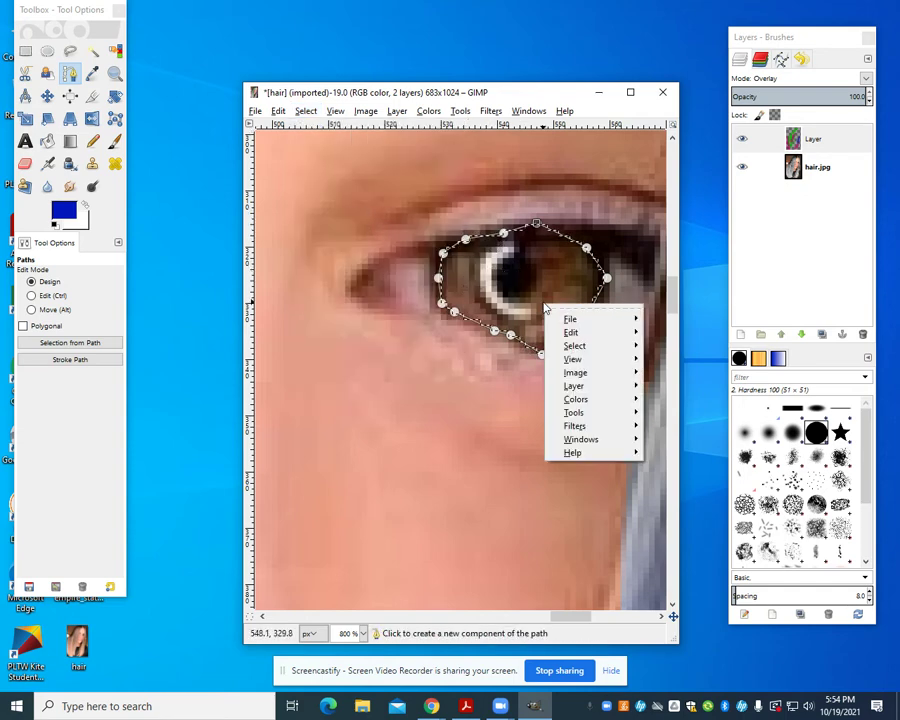
{"action": "left_click", "coordinate": [828, 148]}
{"action": "right_click", "coordinate": [826, 138]}
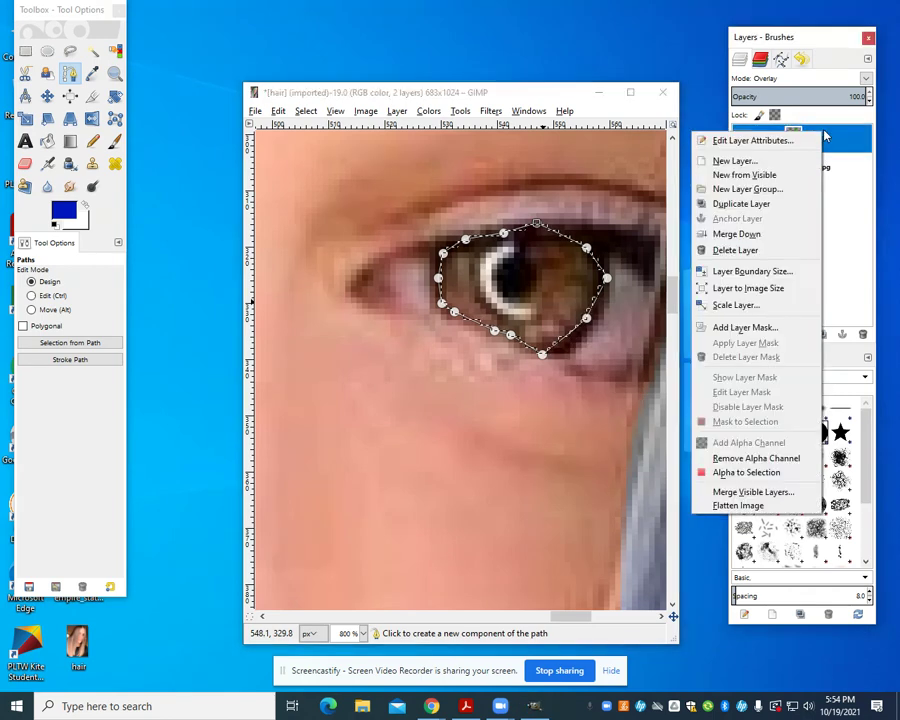
{"action": "left_click", "coordinate": [833, 168]}
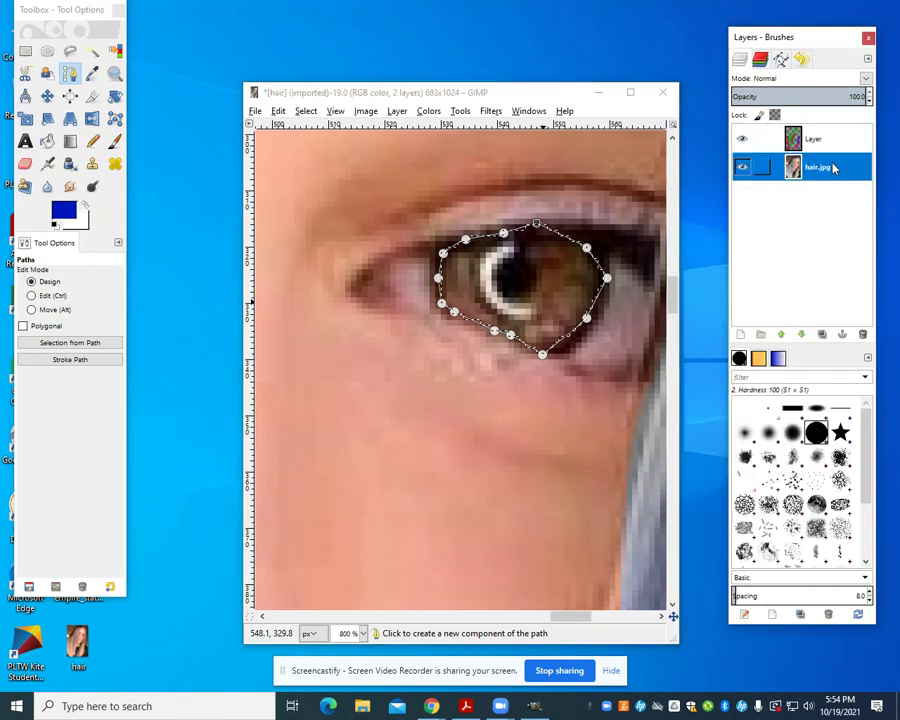
- Desaturate the iris selection with Lightness, then reactivate the top Overlay layer
{"action": "left_click", "coordinate": [430, 110]}
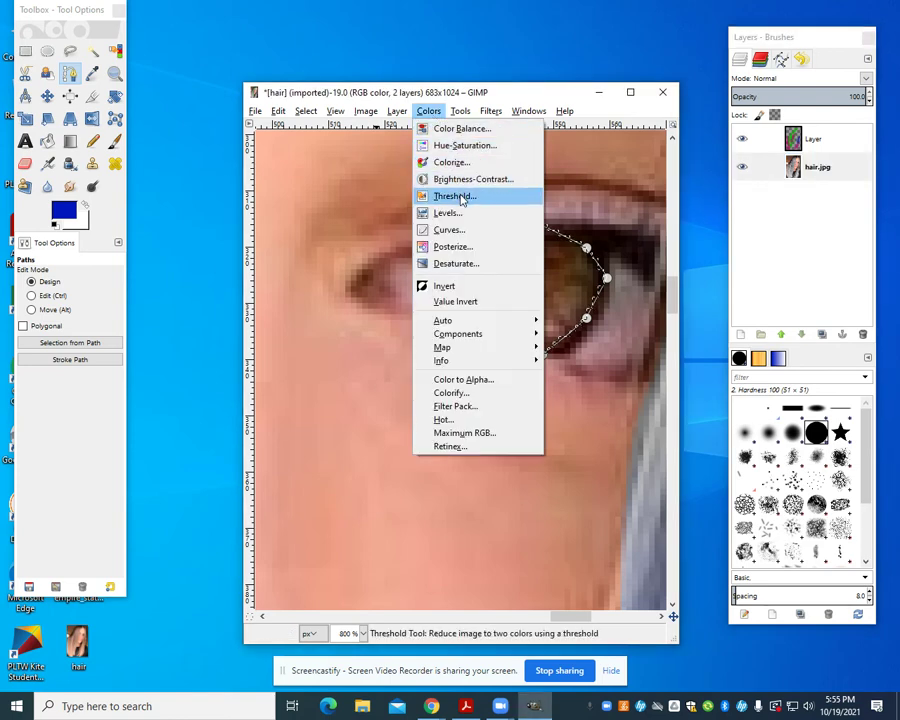
{"action": "left_click", "coordinate": [466, 263]}
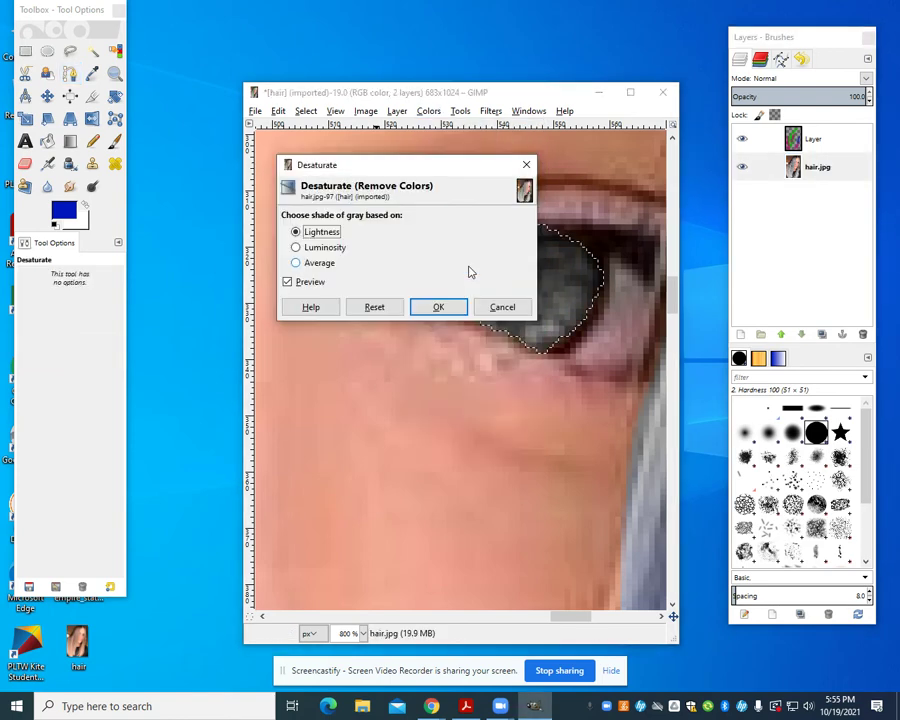
{"action": "left_click", "coordinate": [456, 307]}
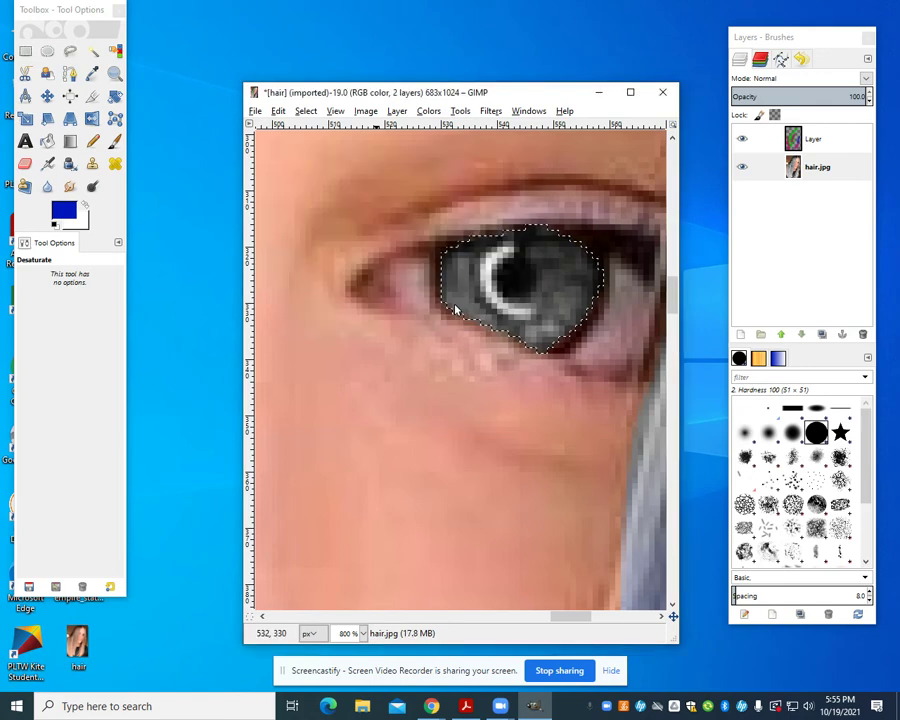
{"action": "left_click", "coordinate": [838, 140]}
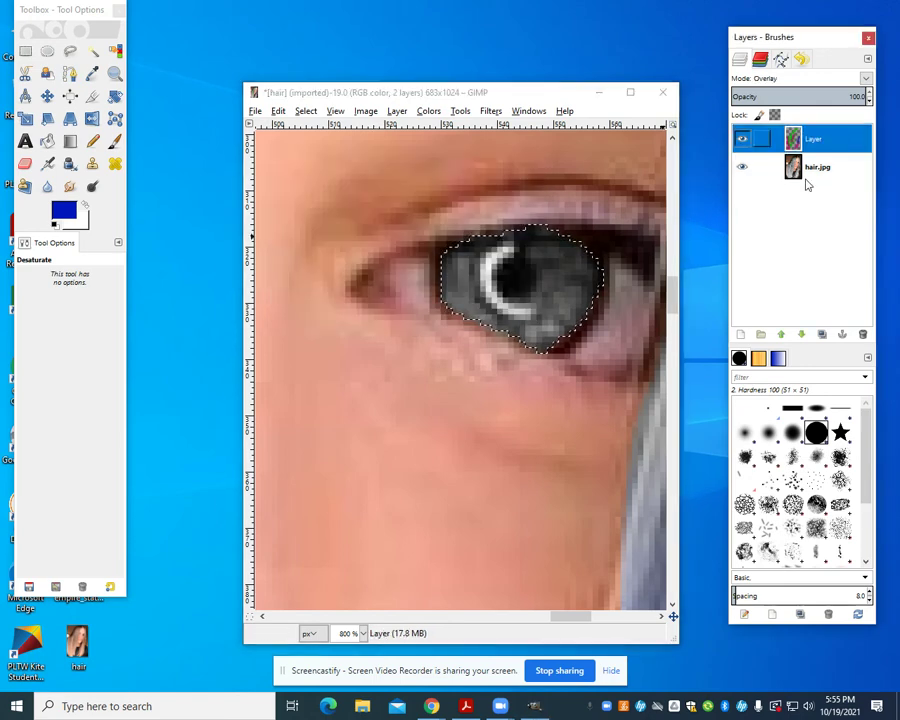
- With hair.jpg hidden, bucket-fill the iris selection with blue 0016be, then show hair.jpg again
{"action": "left_click", "coordinate": [742, 167]}
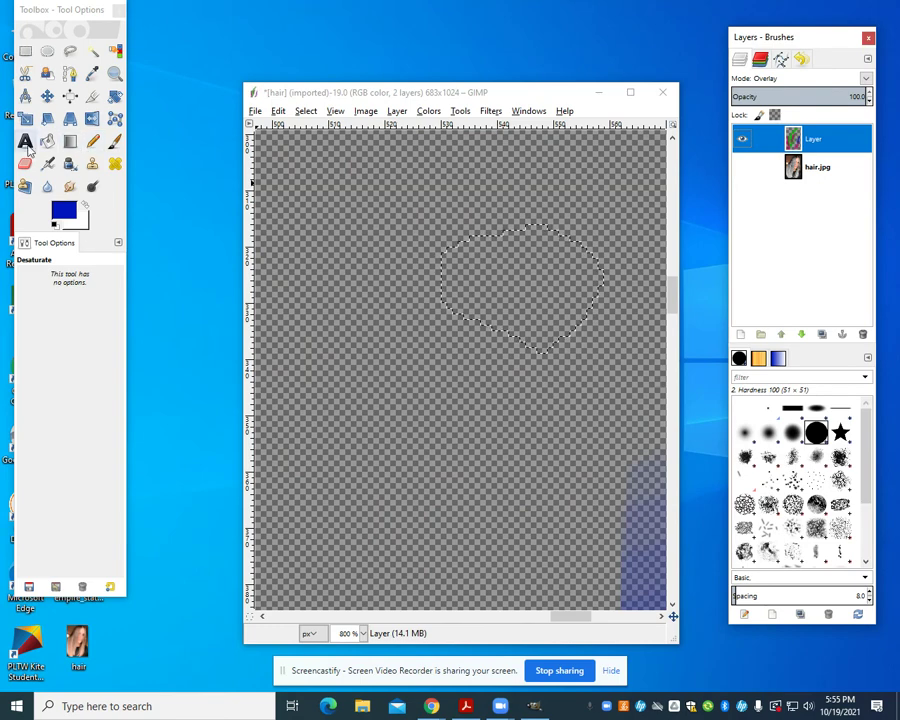
{"action": "left_click", "coordinate": [64, 211]}
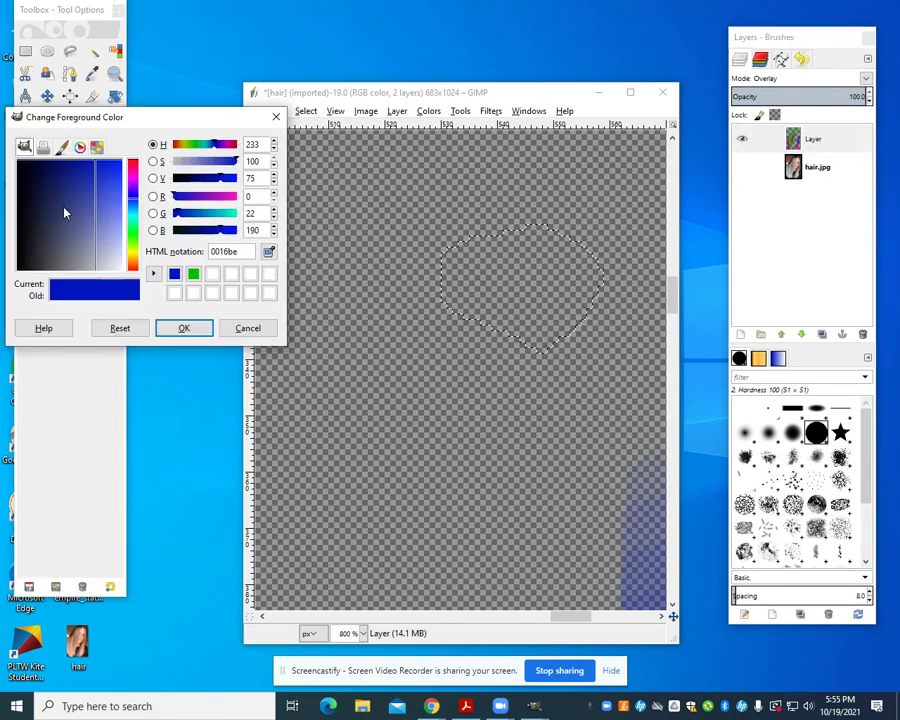
{"action": "left_click", "coordinate": [183, 327]}
{"action": "left_click", "coordinate": [47, 140]}
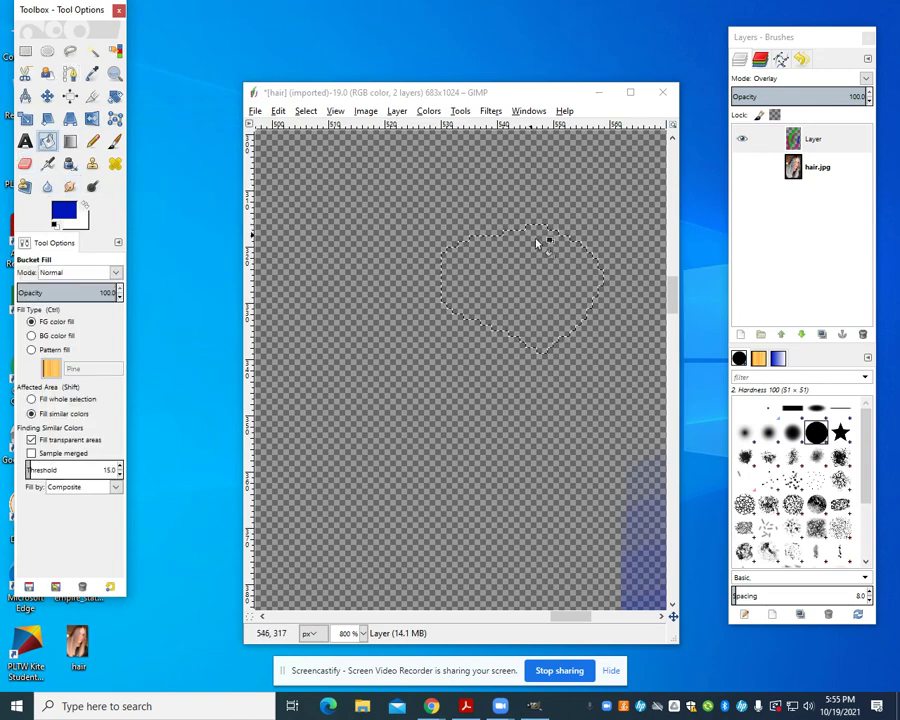
{"action": "left_click", "coordinate": [537, 243]}
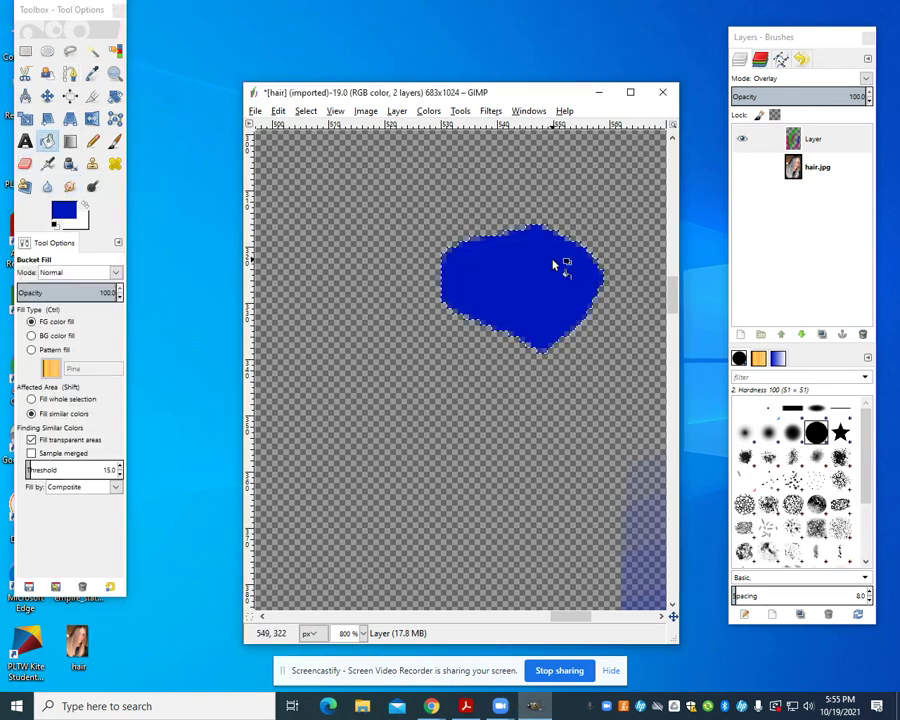
{"action": "left_click", "coordinate": [742, 167]}
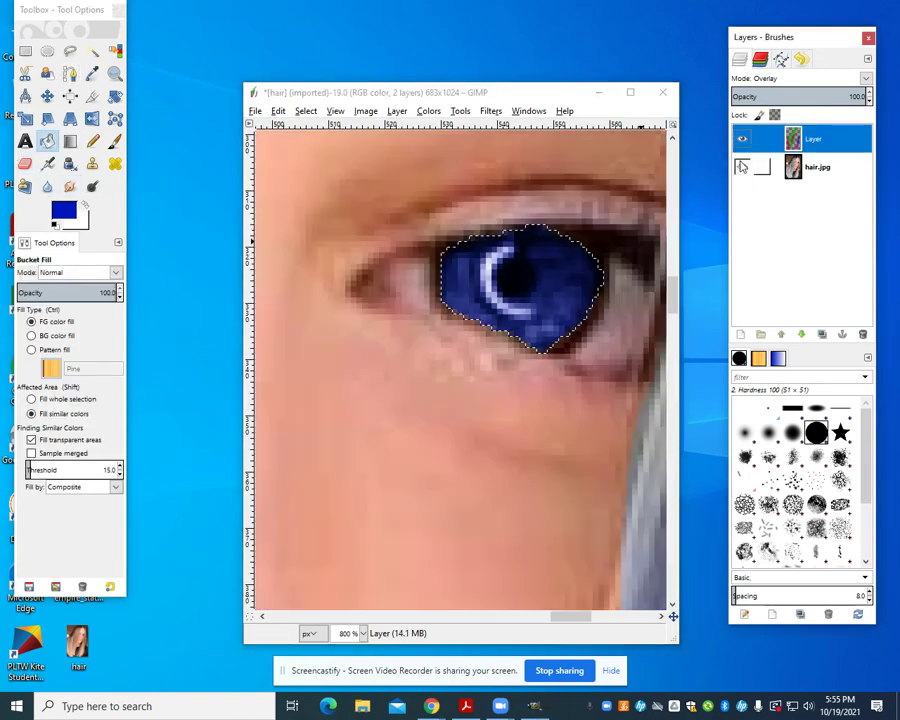
{"action": "left_click", "coordinate": [305, 111]}
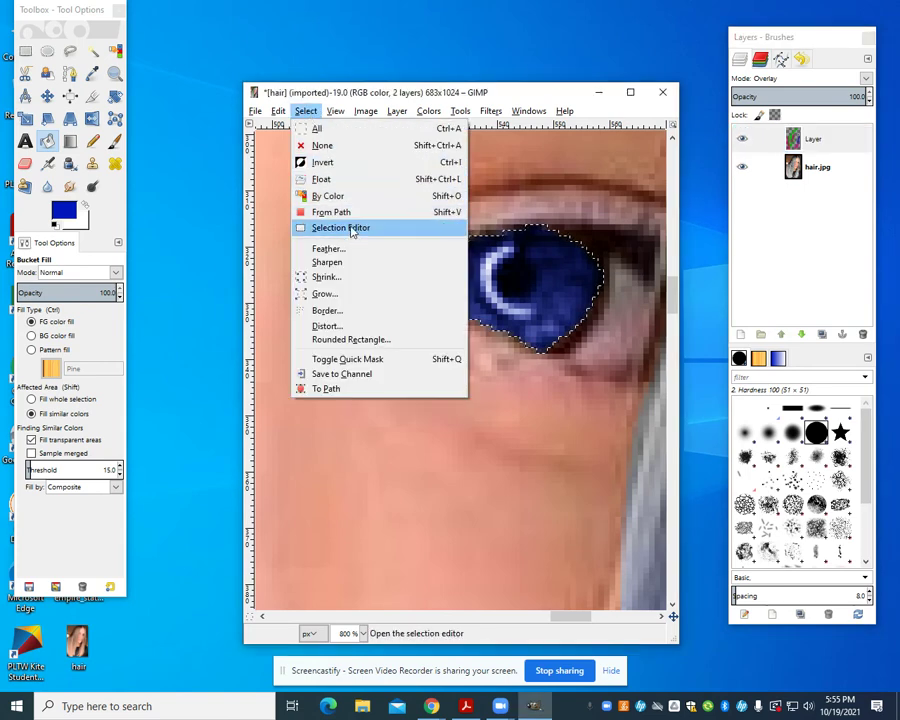
- Select None to drop the iris selection, then view the portrait at 100% zoom
{"action": "left_click", "coordinate": [356, 146]}
{"action": "left_click", "coordinate": [356, 633]}
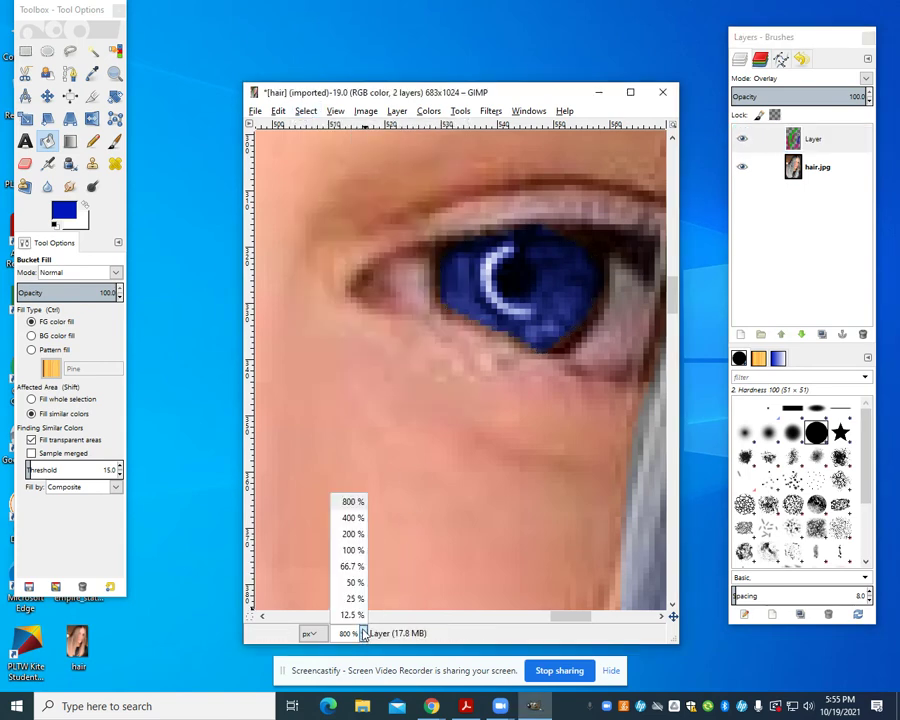
{"action": "left_click", "coordinate": [352, 545]}
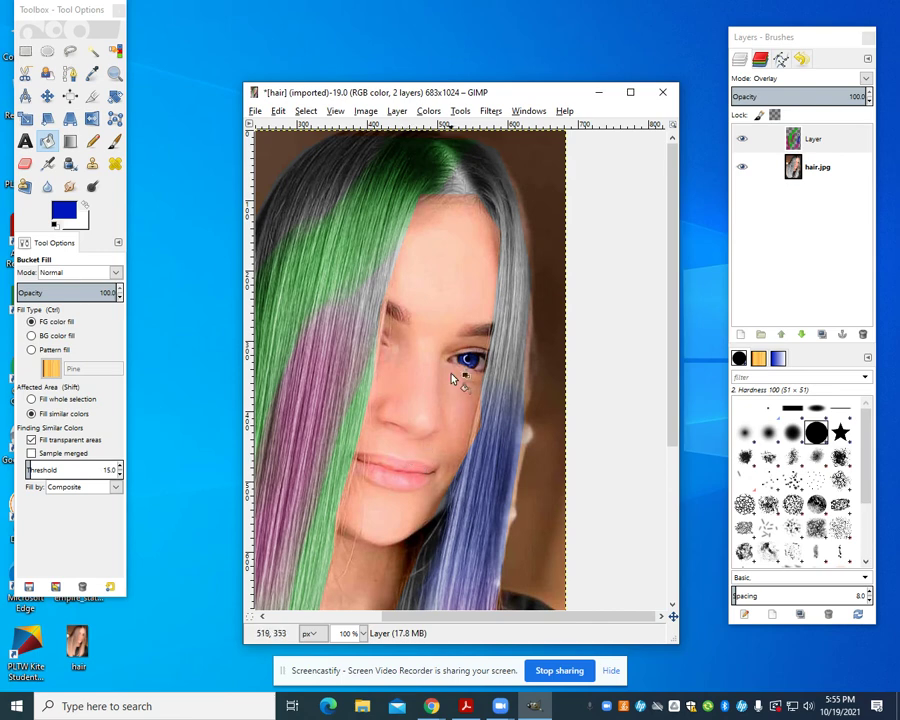